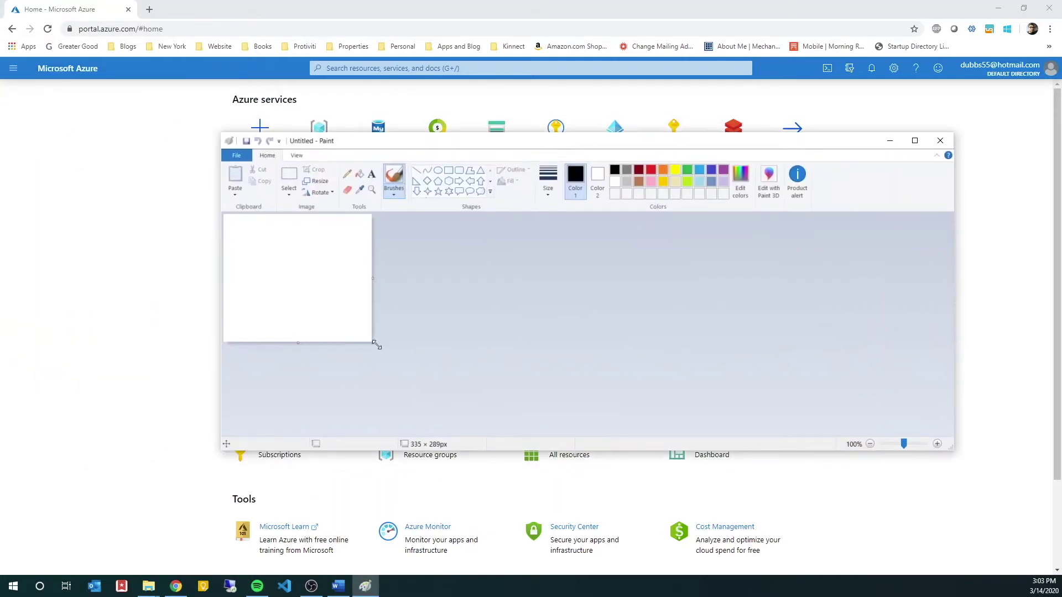
# Step: Enlarge the canvas to about 976 × 430 px and draw a rectangle about 744 × 239 px in its lower part
pyautogui.moveTo(374, 344); pyautogui.dragTo(657, 406)
pyautogui.click(448, 171)
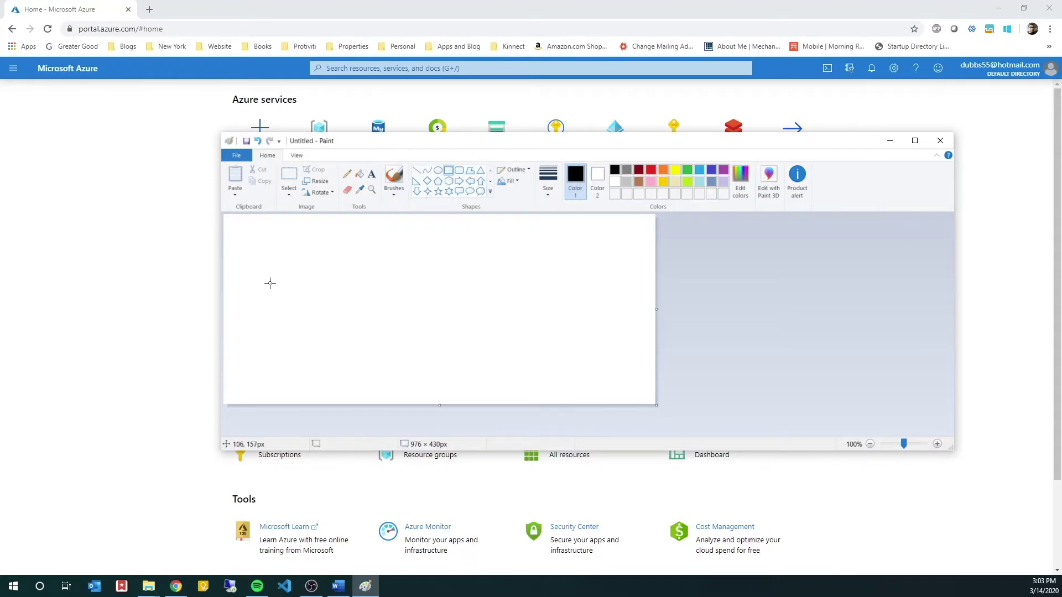
pyautogui.moveTo(276, 278); pyautogui.dragTo(606, 383)
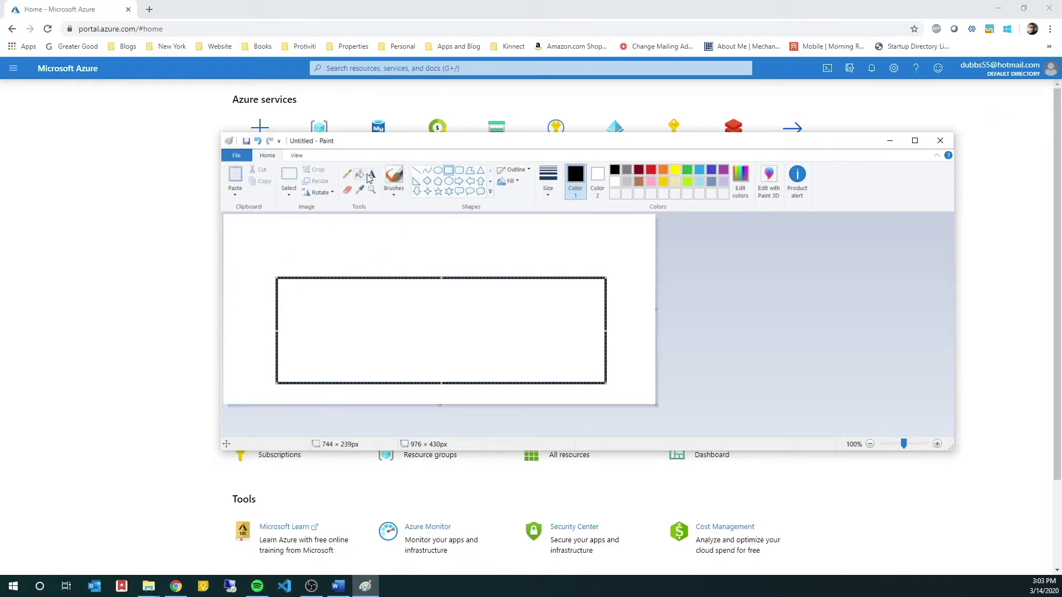
pyautogui.moveTo(376, 147); pyautogui.dragTo(324, 139)
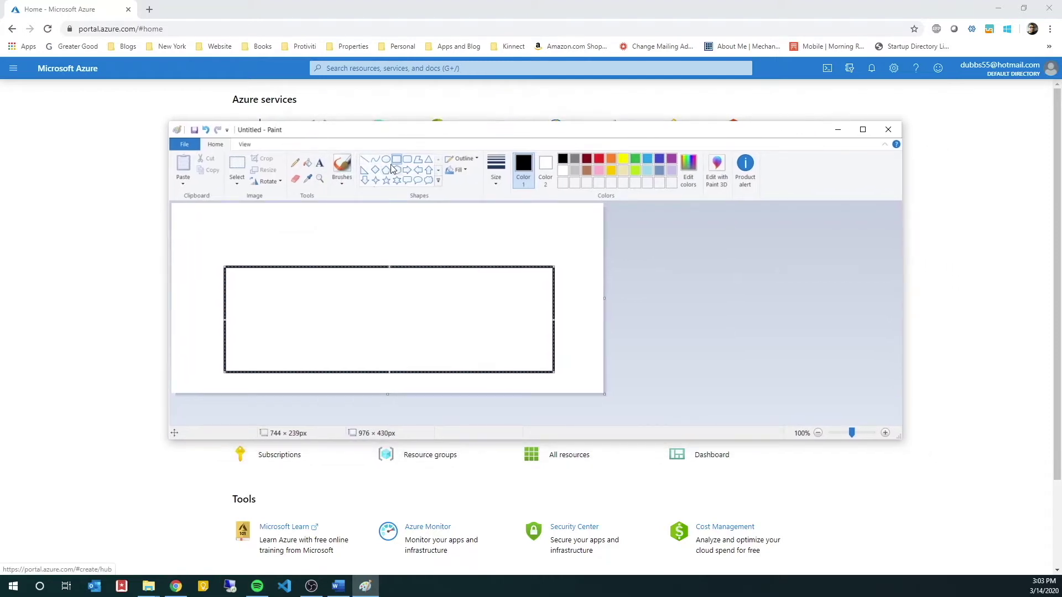
# Step: Add the text labels "Databases" and "Json files" side by side above the rectangle
pyautogui.click(320, 163)
pyautogui.click(243, 218)
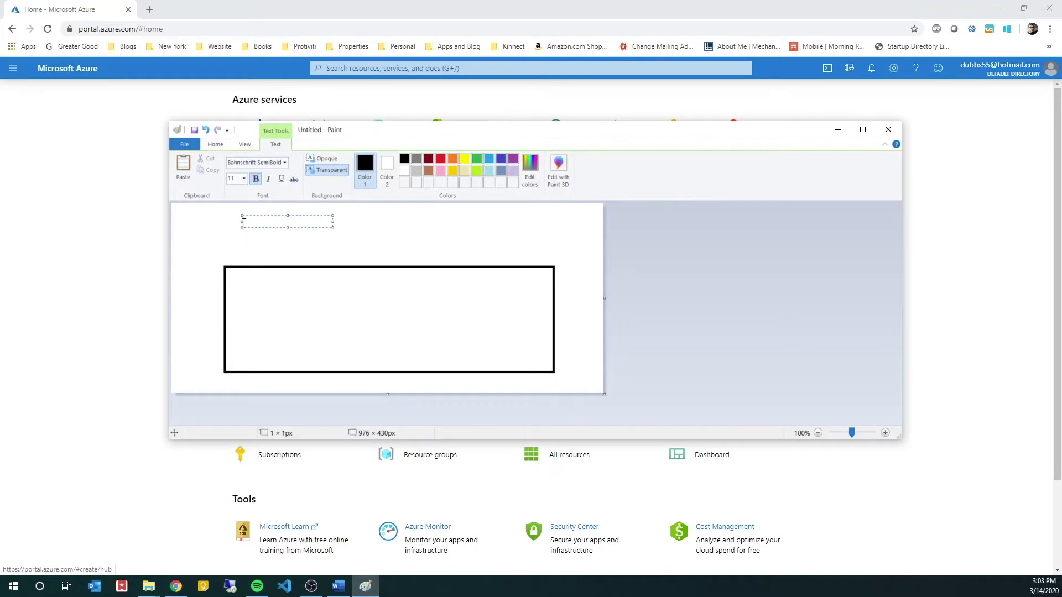
pyautogui.write('Databases')
pyautogui.click(321, 217)
pyautogui.click(321, 216)
pyautogui.write('JS')
pyautogui.press('BackSpace')
pyautogui.write('on fi')
pyautogui.press('BackSpace')
pyautogui.press('BackSpace')
pyautogui.press('BackSpace')
pyautogui.press('BackSpace')
pyautogui.press('BackSpace')
pyautogui.write('son files')
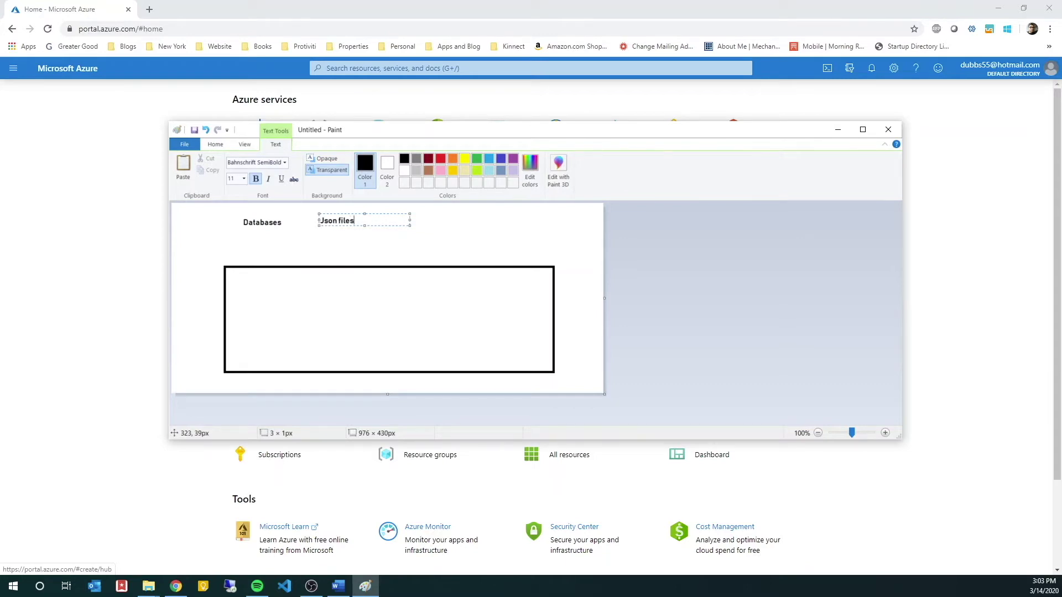
# Step: Add the text labels "csv" and "videos/text" above the rectangle, to the right of "Json files"
pyautogui.click(383, 228)
pyautogui.click(383, 229)
pyautogui.write('csv')
pyautogui.click(448, 231)
pyautogui.click(449, 231)
pyautogui.write('vides')
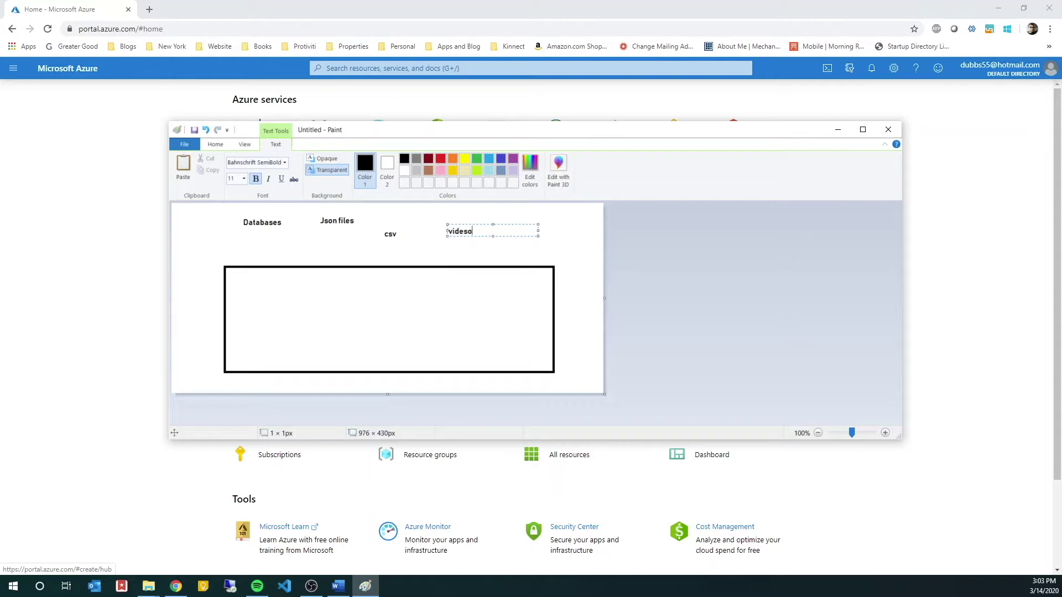
pyautogui.write('os/text')
pyautogui.click(244, 247)
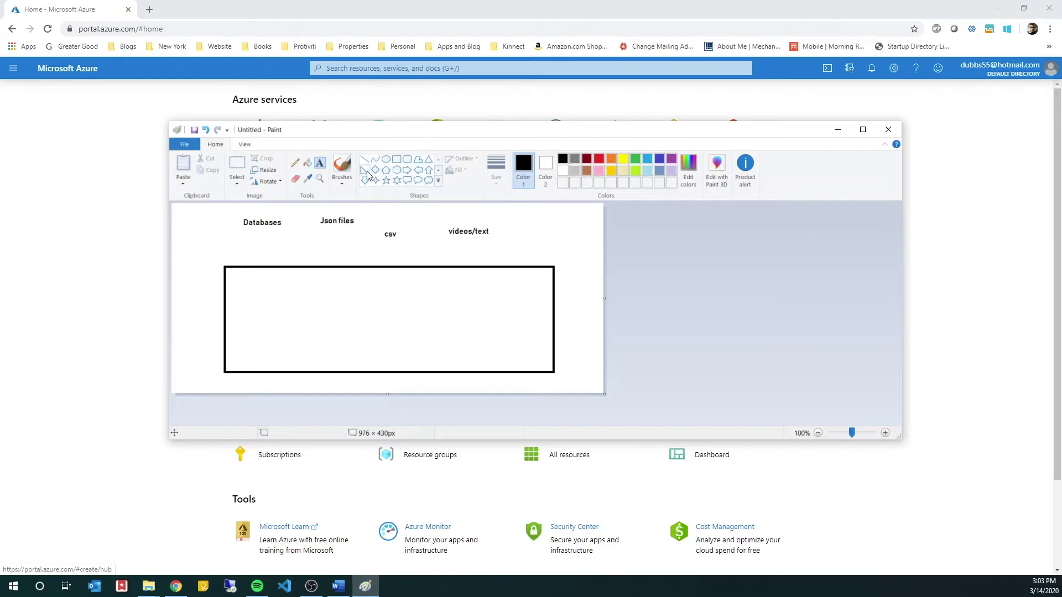
# Step: Draw freehand pencil arrows from each of the four labels down into the rectangle
pyautogui.click(295, 163)
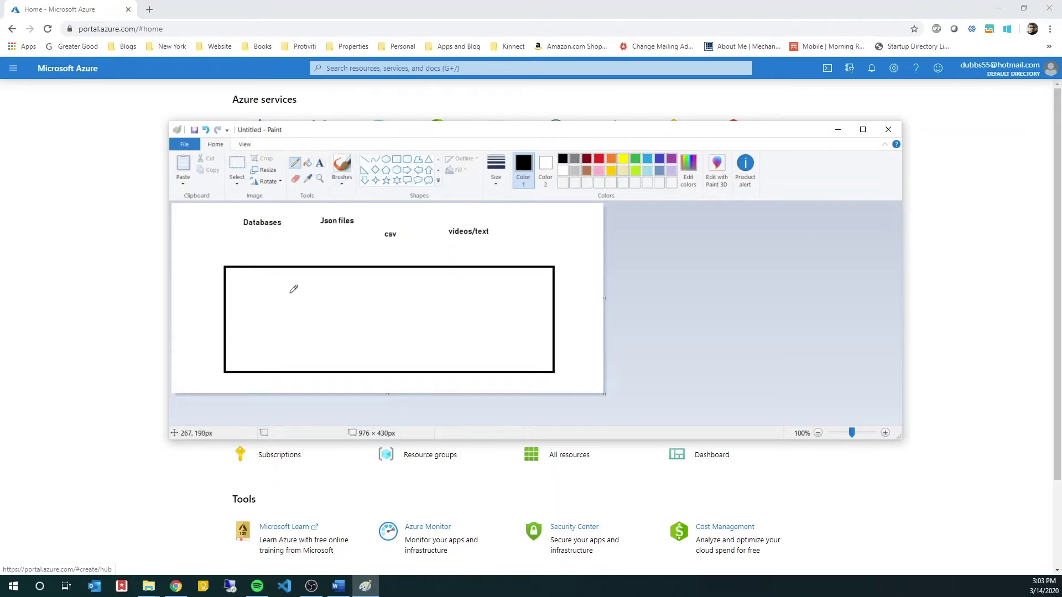
pyautogui.moveTo(260, 234)
pyautogui.mouseDown()
pyautogui.moveTo(301, 308)
pyautogui.moveTo(311, 289)
pyautogui.mouseUp()
pyautogui.moveTo(344, 233); pyautogui.dragTo(343, 287)
pyautogui.moveTo(390, 245)
pyautogui.mouseDown()
pyautogui.moveTo(382, 291)
pyautogui.moveTo(388, 285)
pyautogui.mouseUp()
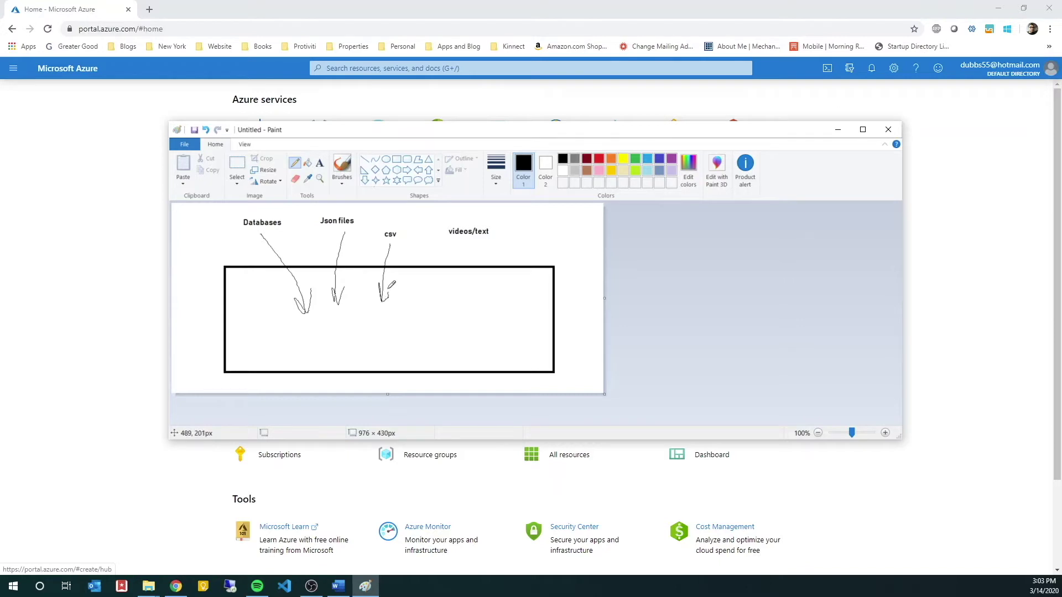
pyautogui.moveTo(472, 240)
pyautogui.mouseDown()
pyautogui.moveTo(449, 305)
pyautogui.moveTo(463, 297)
pyautogui.moveTo(453, 286)
pyautogui.mouseUp()
# Step: Switch to the Azure portal and search it for "data lake"
pyautogui.click(838, 131)
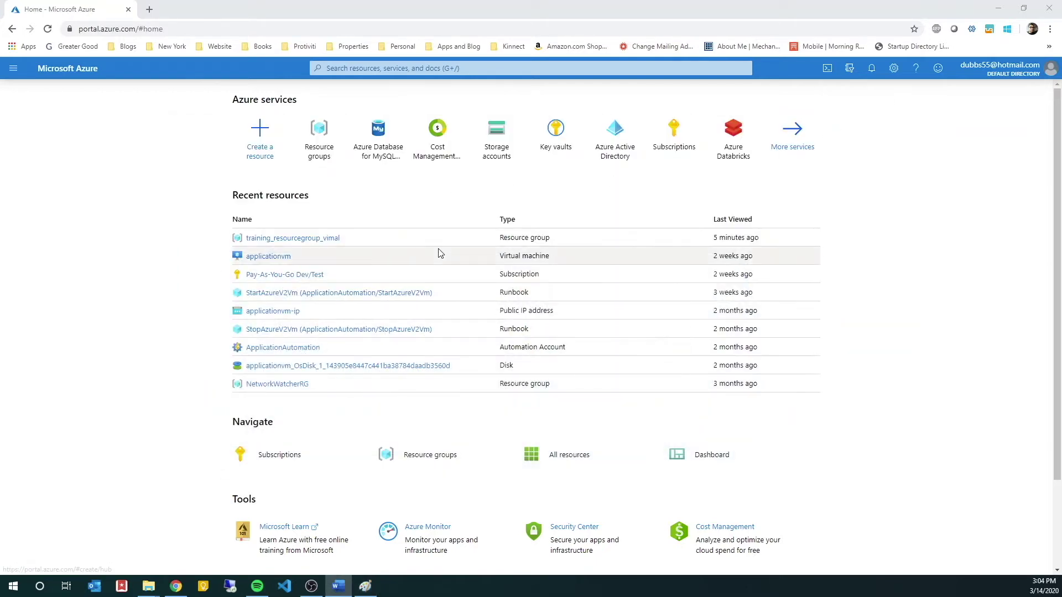
pyautogui.click(344, 70)
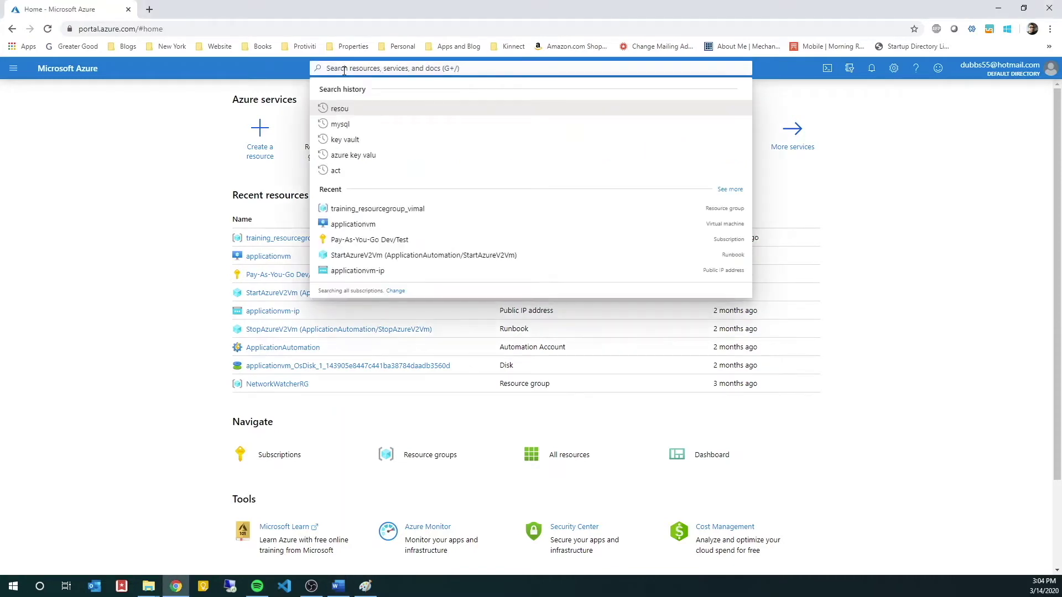
pyautogui.write('dat')
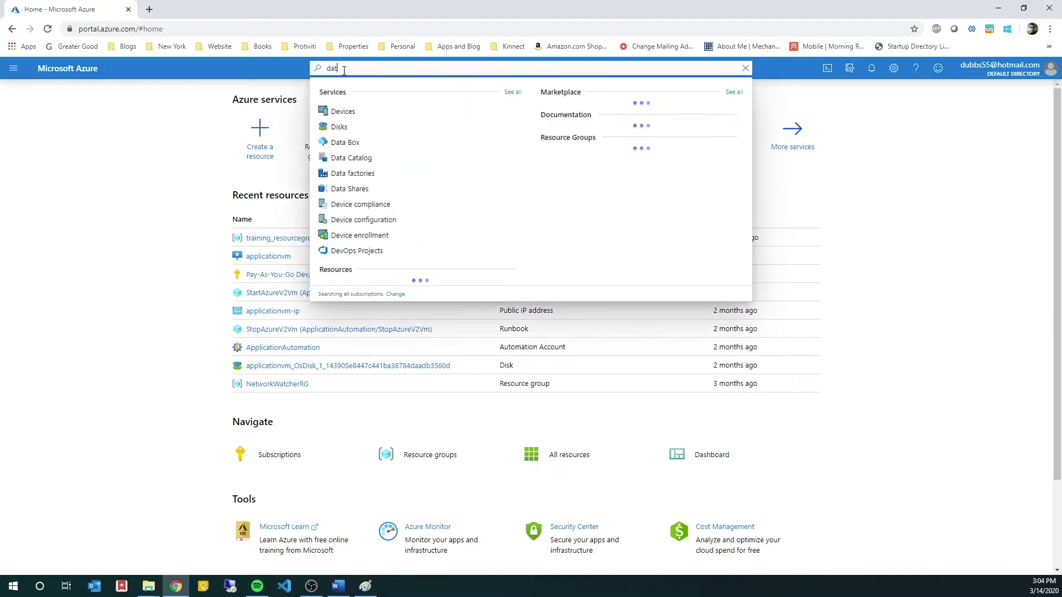
pyautogui.write('a fake')
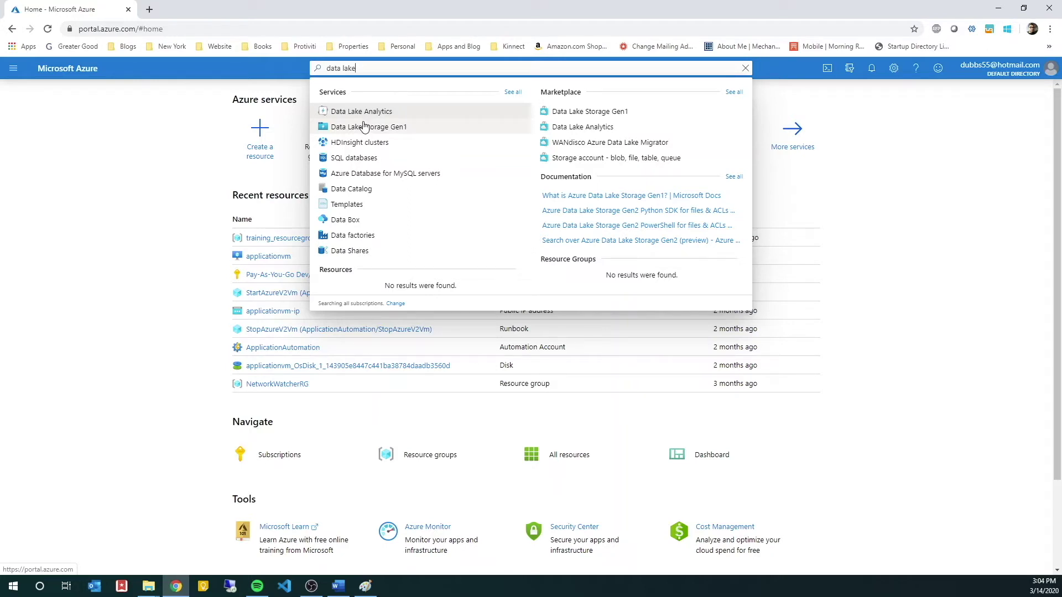
# Step: Find the Storage accounts service in the portal and begin adding a new storage account
pyautogui.hotkey('ctrl', 'a')
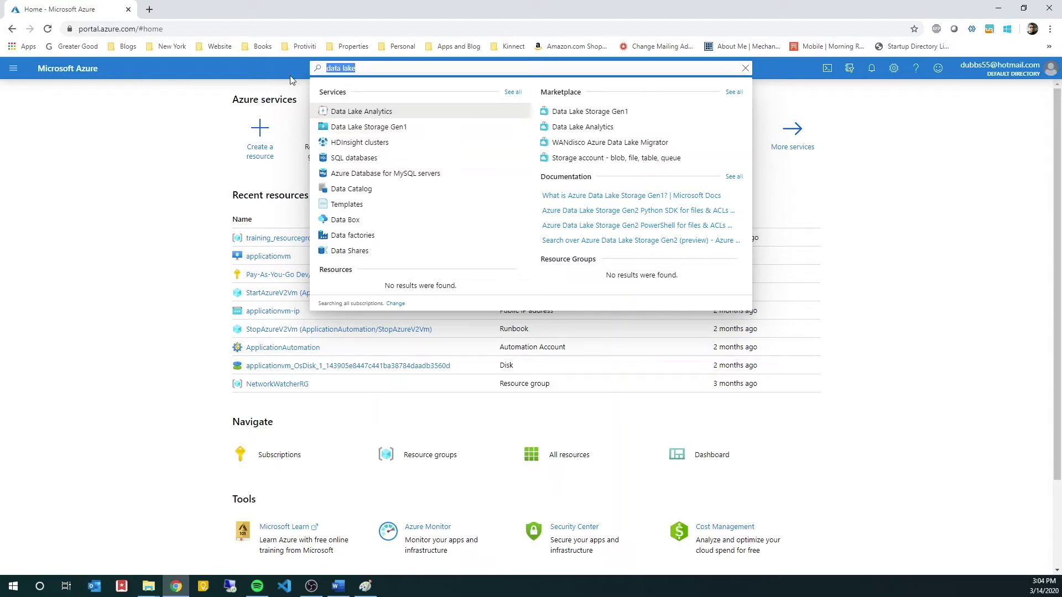
pyautogui.write('stor')
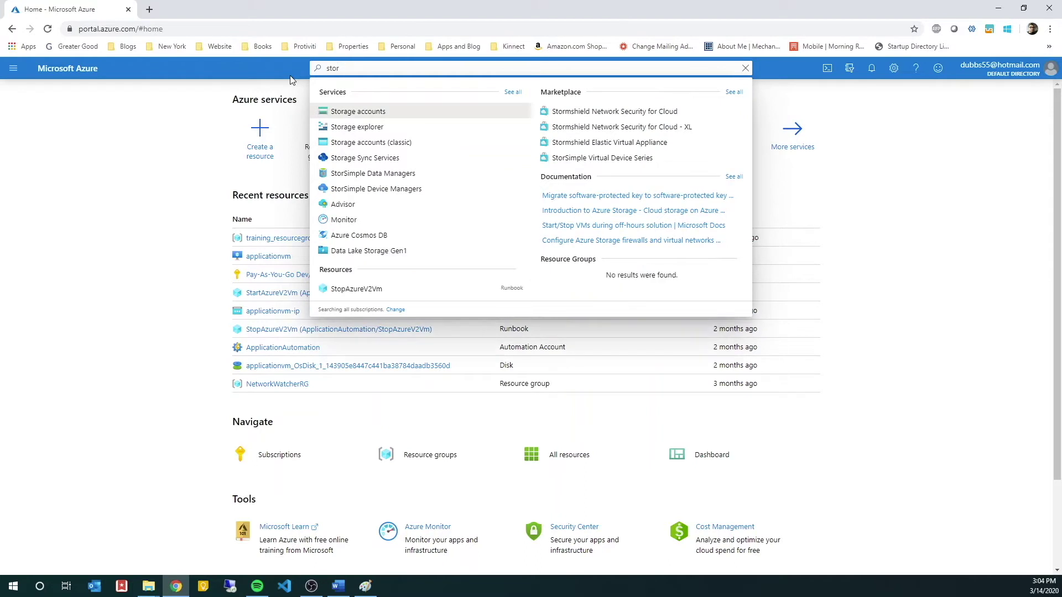
pyautogui.click(329, 111)
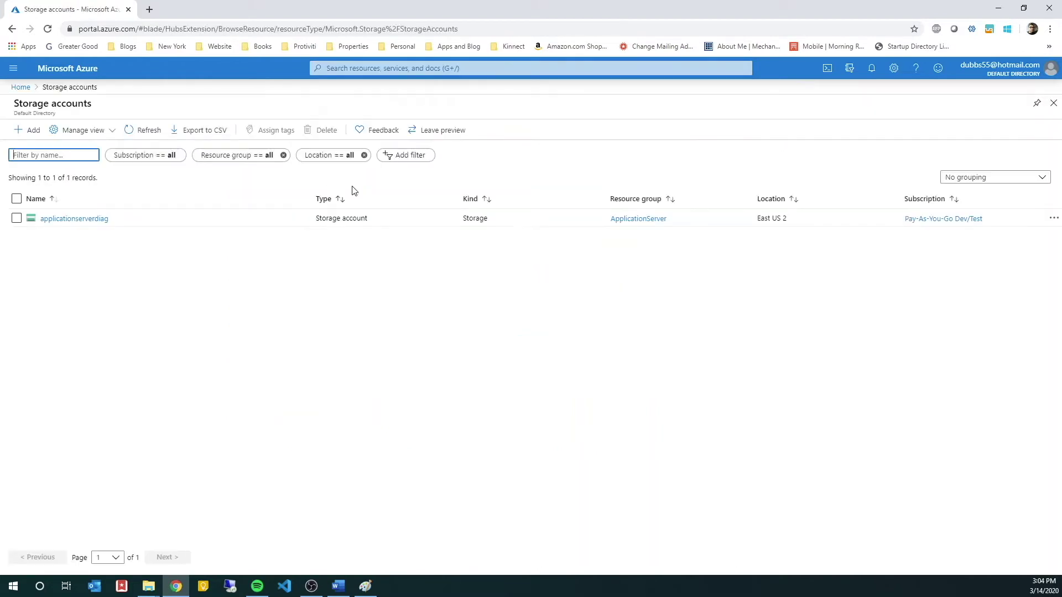
pyautogui.click(29, 135)
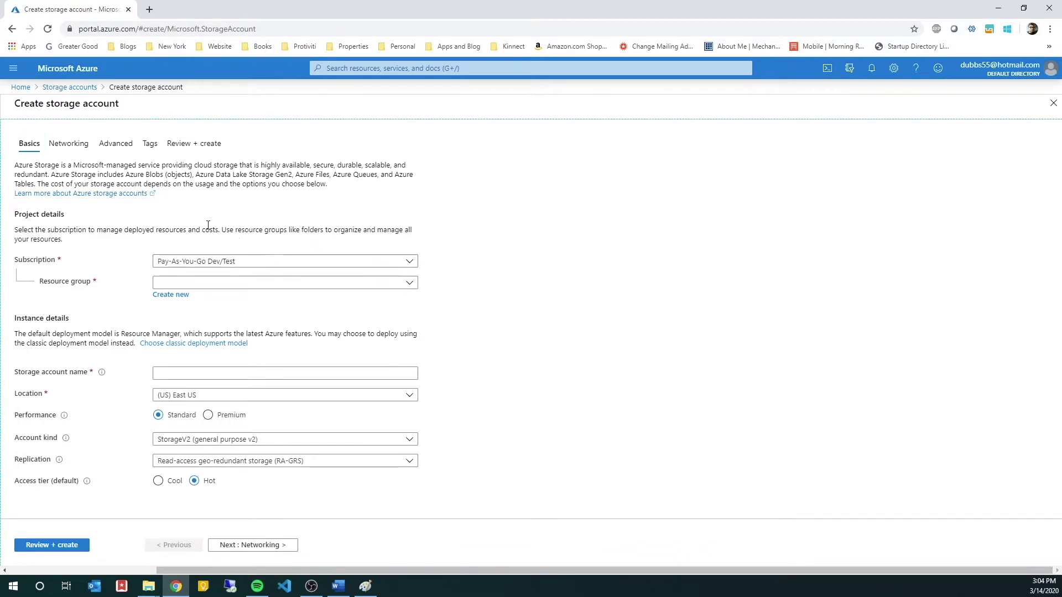
# Step: Assign the storage account to the training_resourcegroup_vimal resource group and name it trainingsavimal2
pyautogui.moveTo(300, 230); pyautogui.dragTo(204, 230)
pyautogui.click(267, 286)
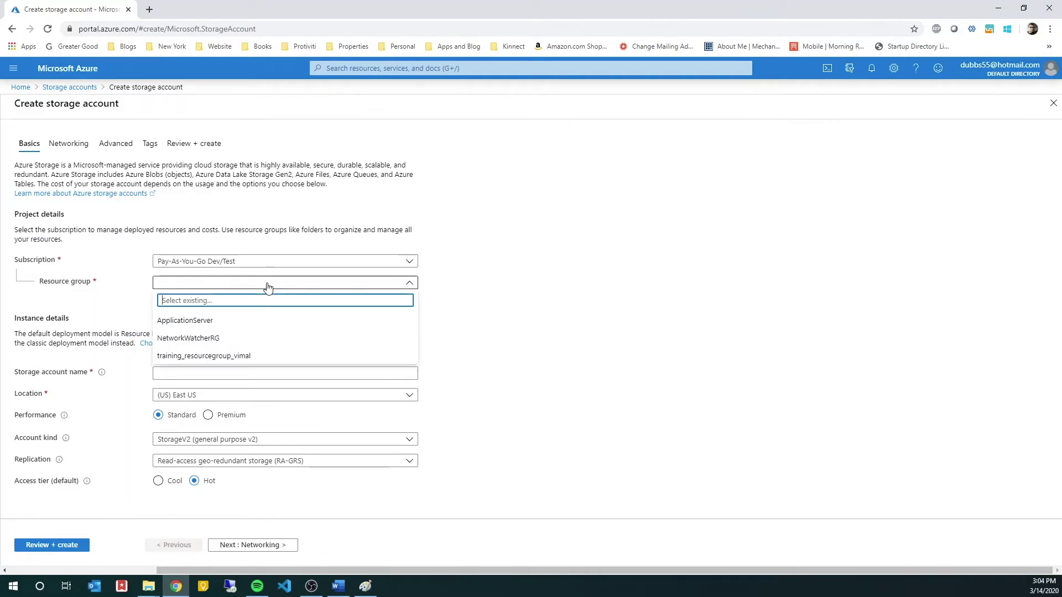
pyautogui.click(247, 357)
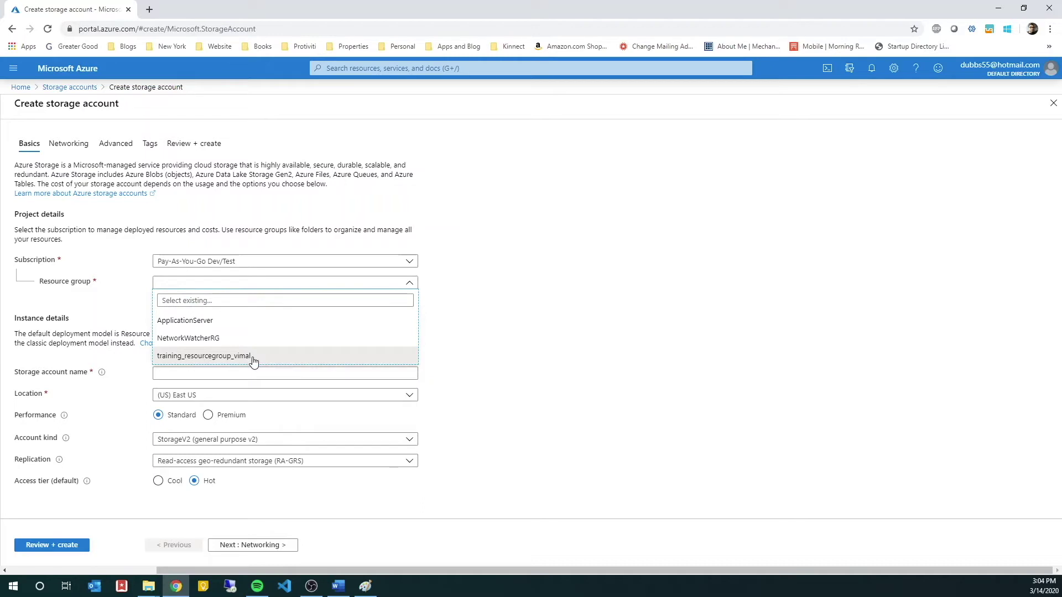
pyautogui.click(254, 361)
pyautogui.click(230, 373)
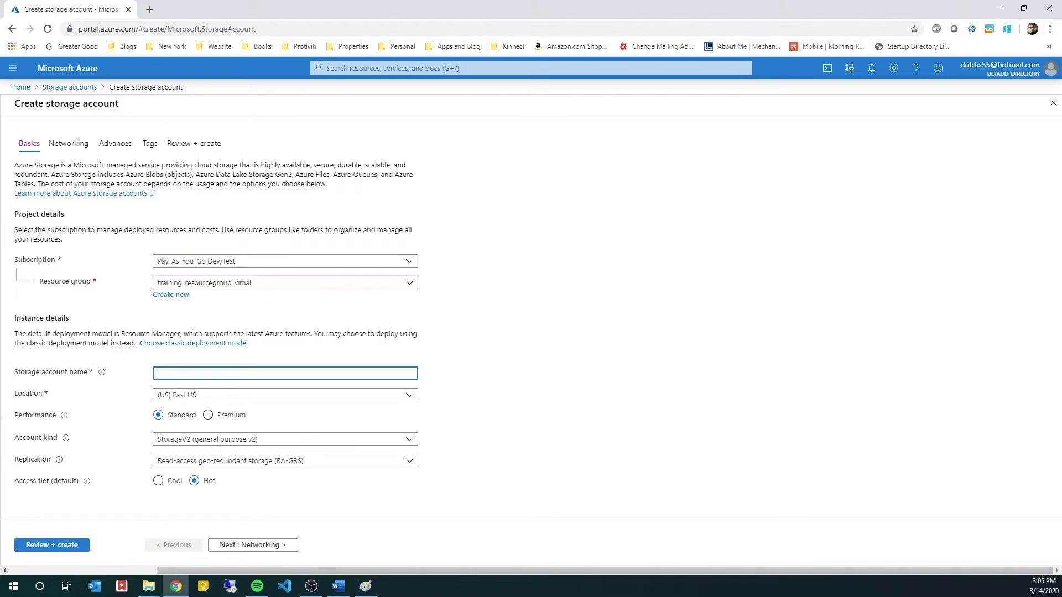
pyautogui.moveTo(101, 375)
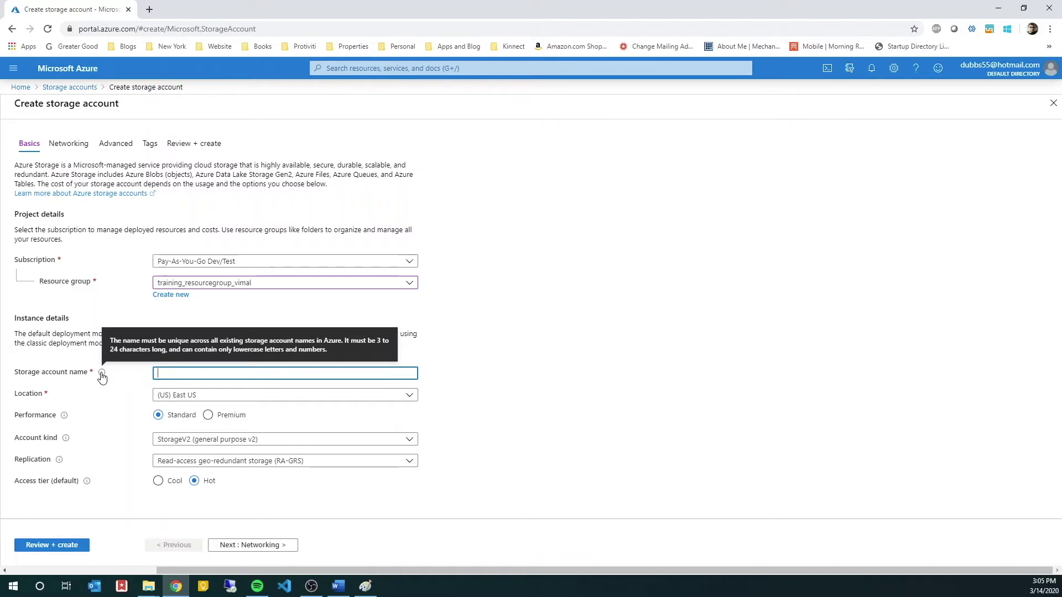
pyautogui.write('rainingsavimal')
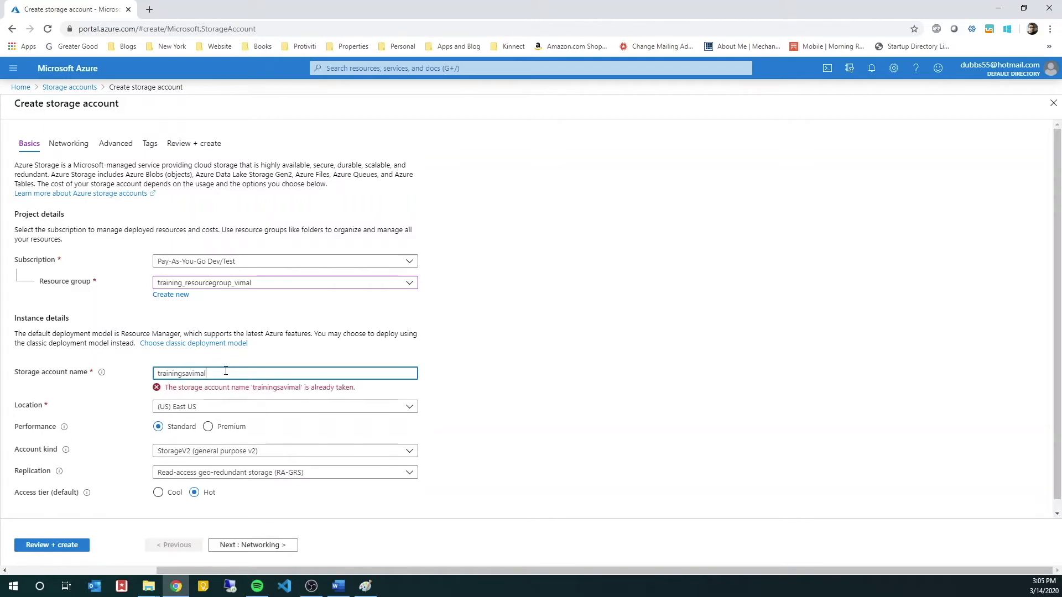
pyautogui.write('2')
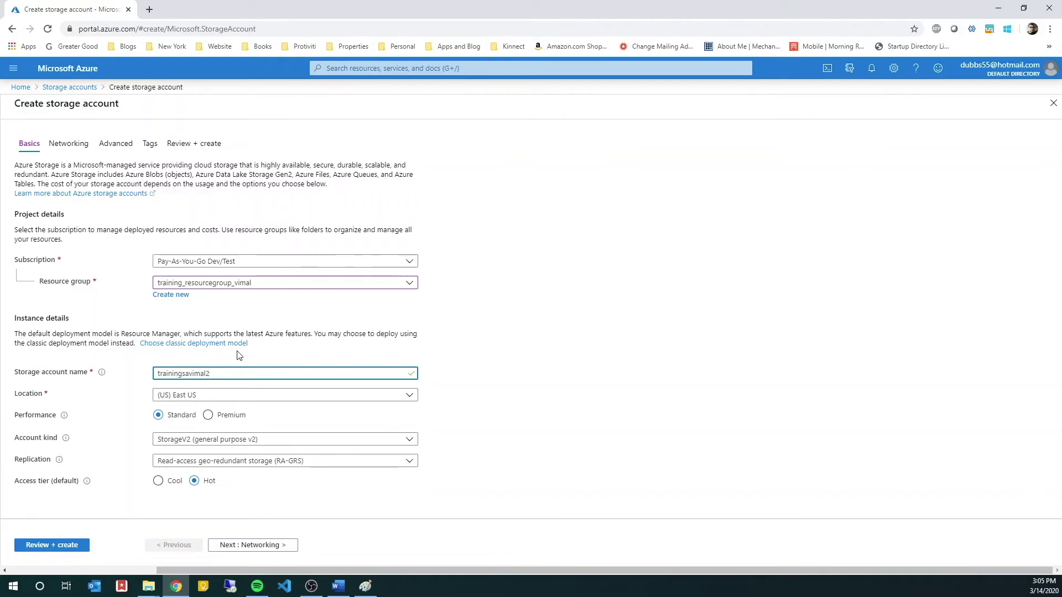
# Step: Set the storage account's location to (US) East US 2 and check the account kind options, keeping StorageV2 (general purpose v2)
pyautogui.click(224, 396)
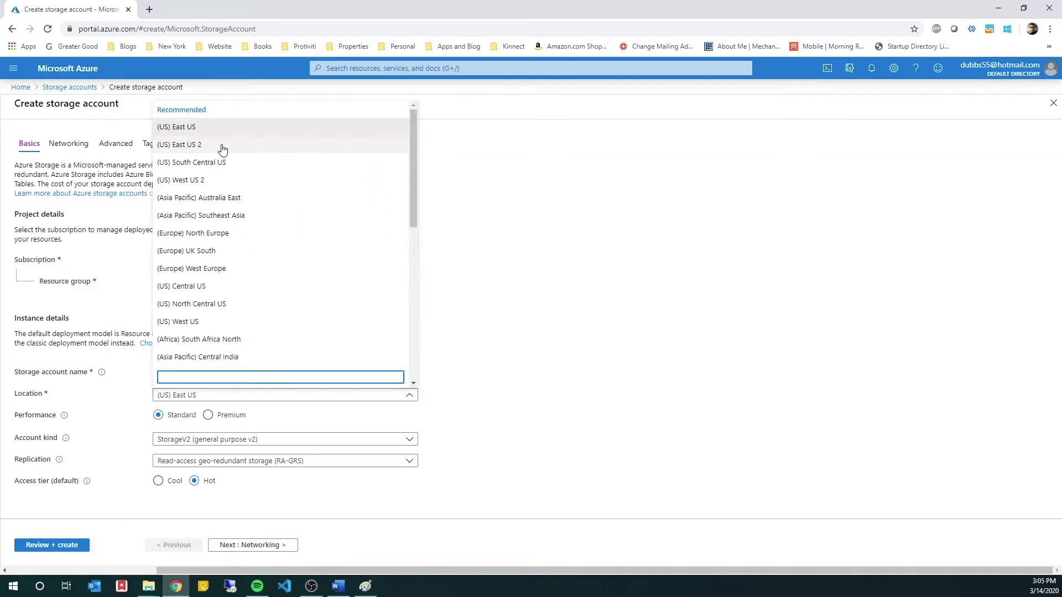
pyautogui.click(224, 146)
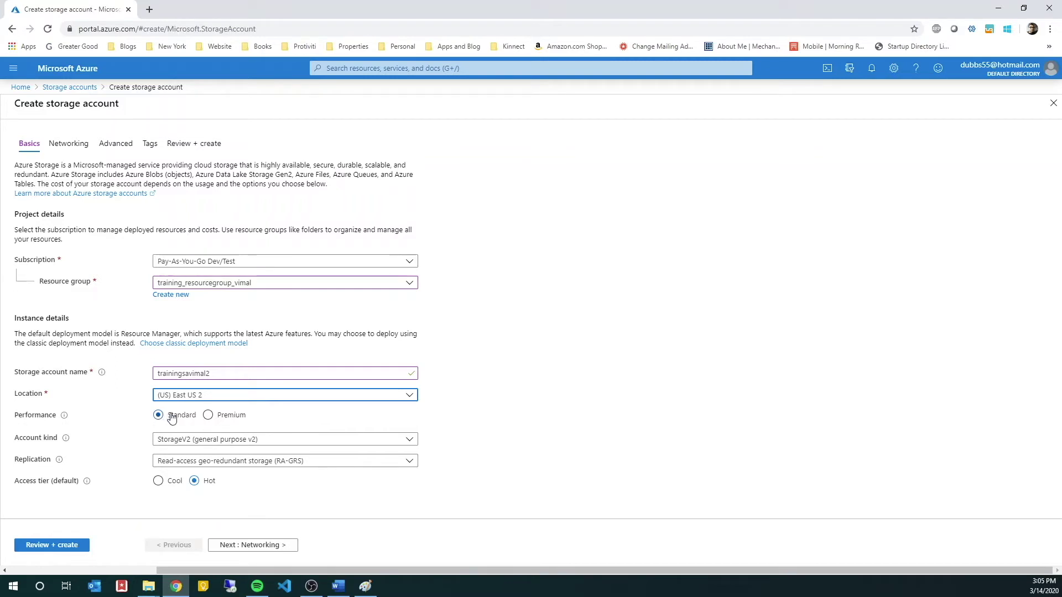
pyautogui.moveTo(64, 418)
pyautogui.click(363, 441)
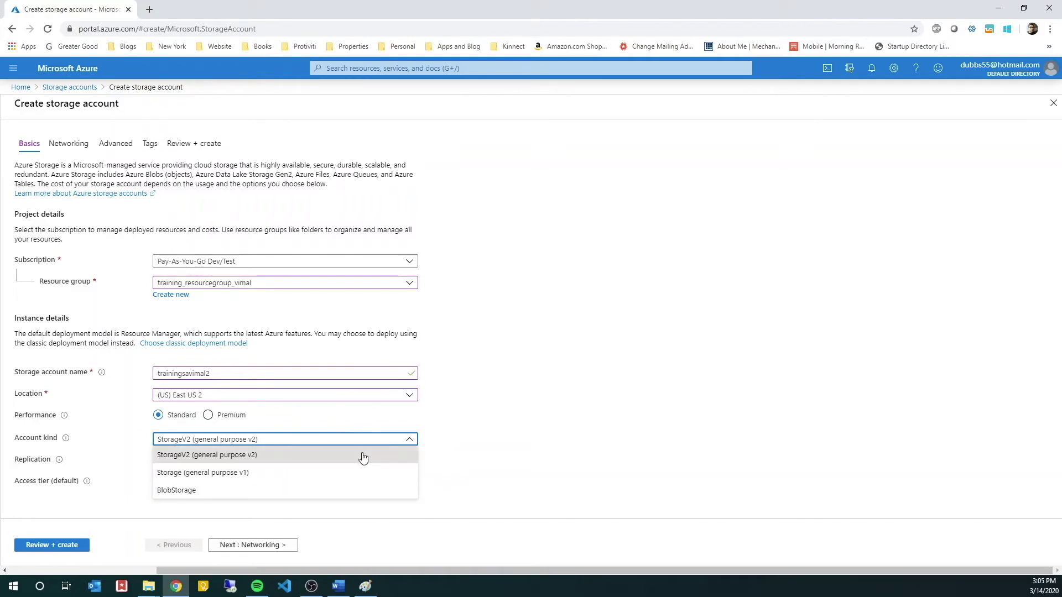
pyautogui.click(447, 438)
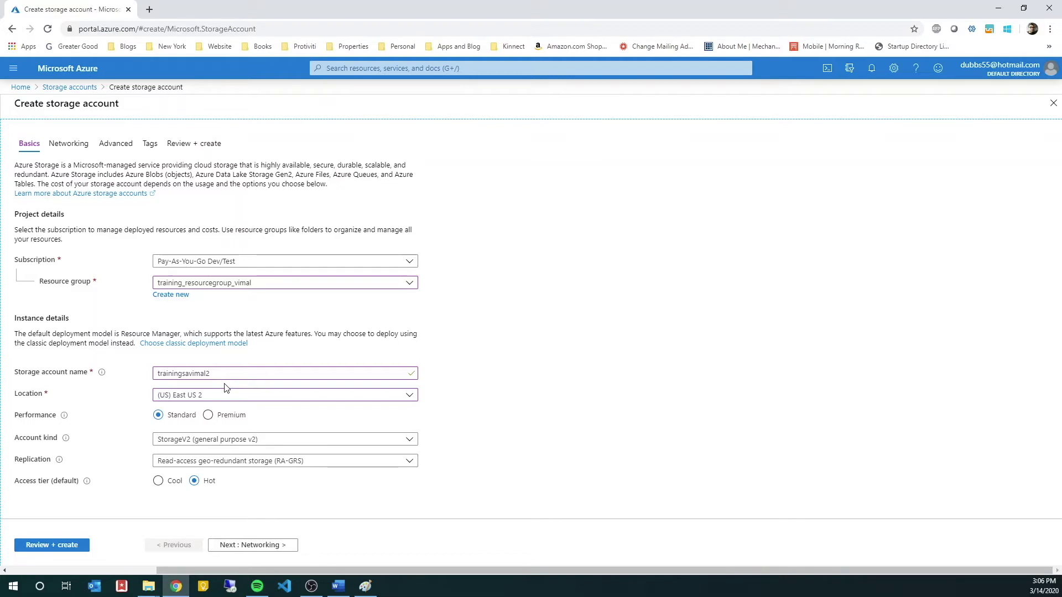
# Step: Review and create the storage account, and open the deployed resource
pyautogui.click(64, 548)
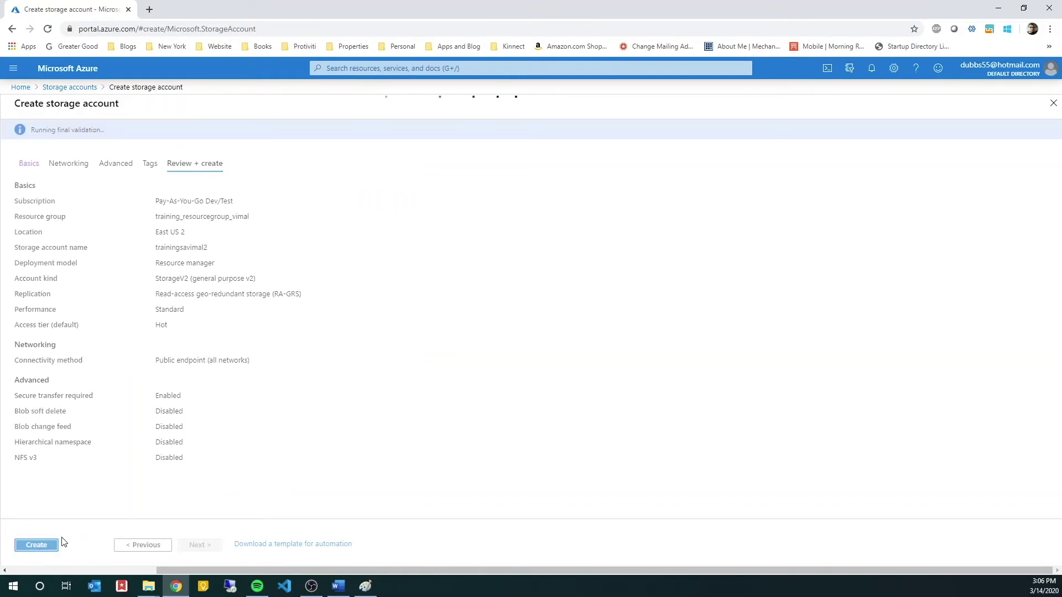
pyautogui.click(48, 548)
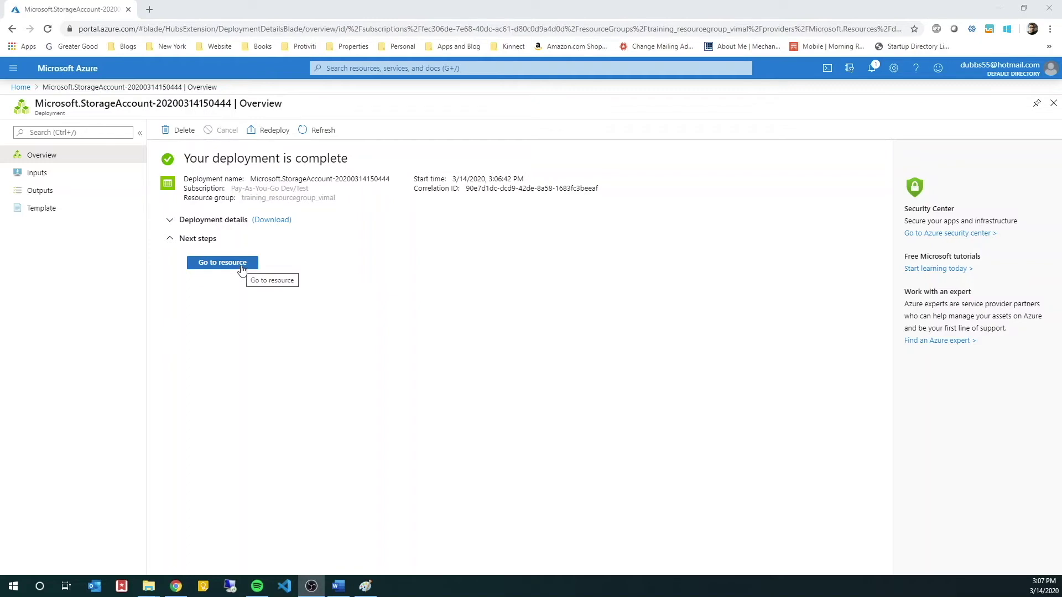
pyautogui.click(241, 267)
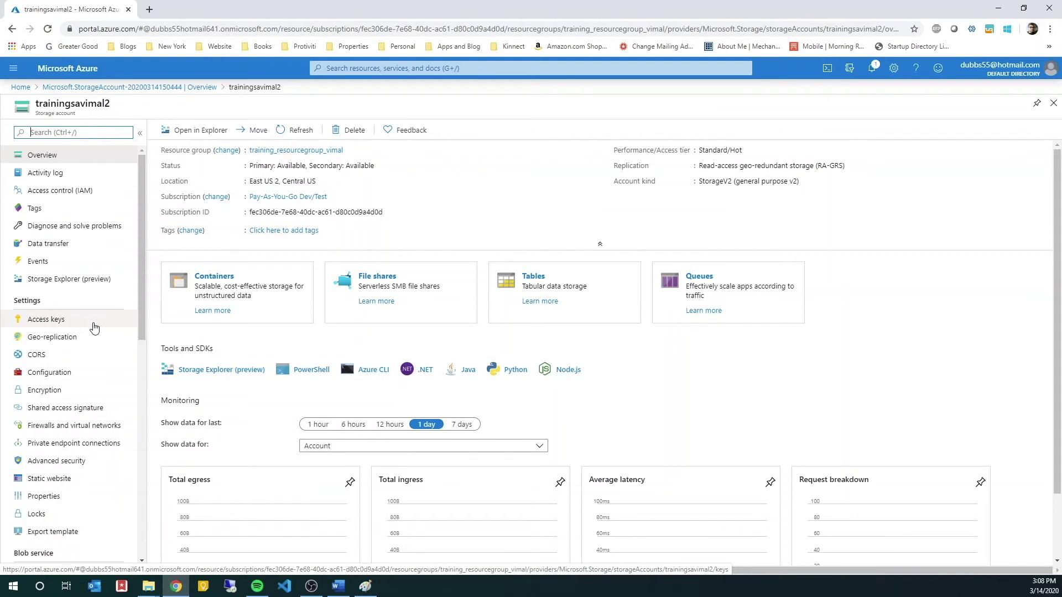
# Step: Create a private blob container named root in the storage account's Storage Explorer and open it
pyautogui.click(89, 281)
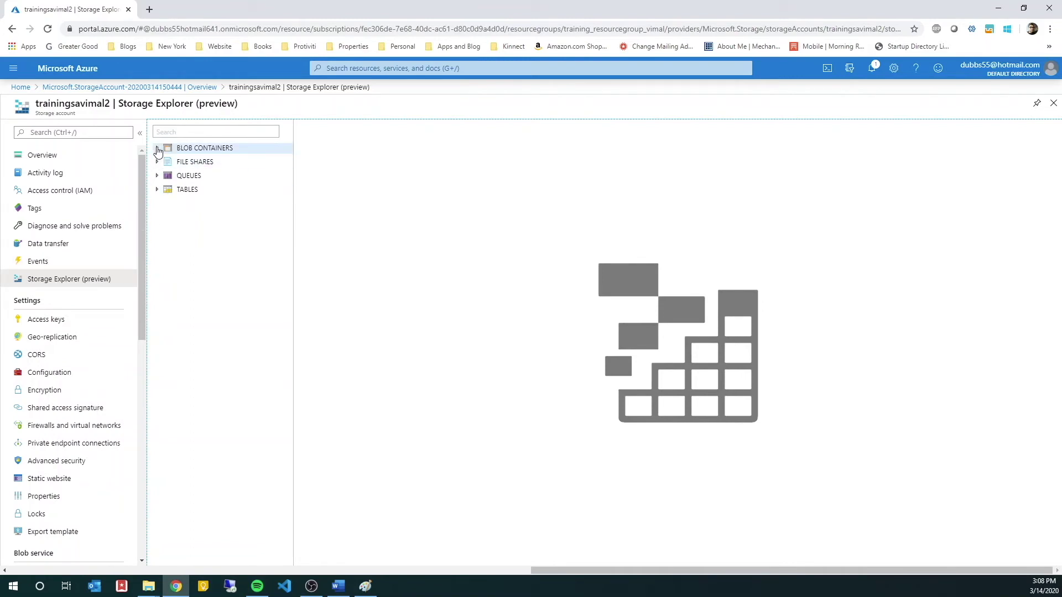
pyautogui.click(158, 149)
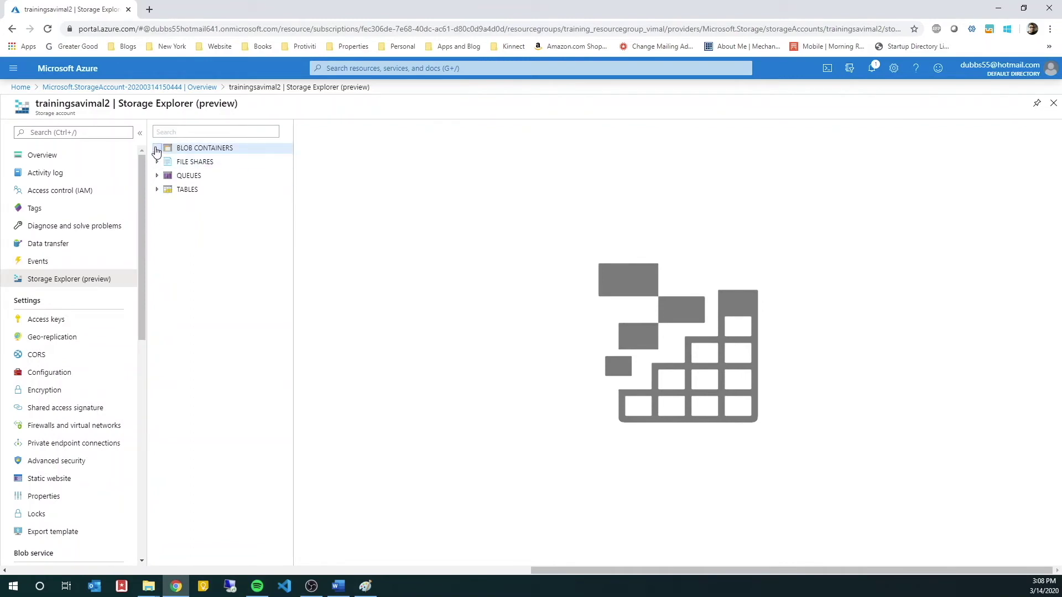
pyautogui.rightClick(204, 149)
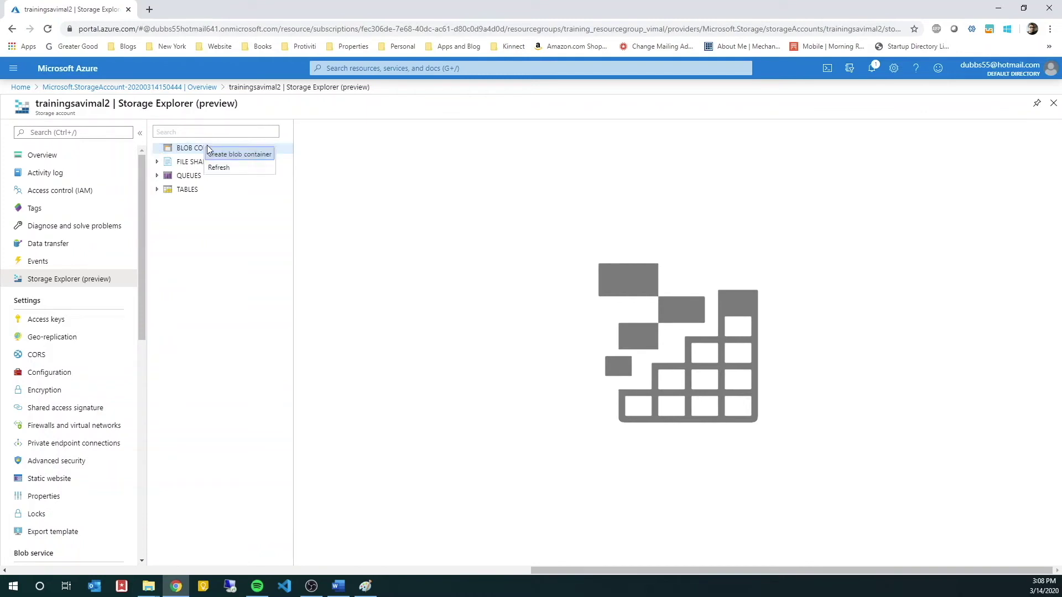
pyautogui.click(239, 156)
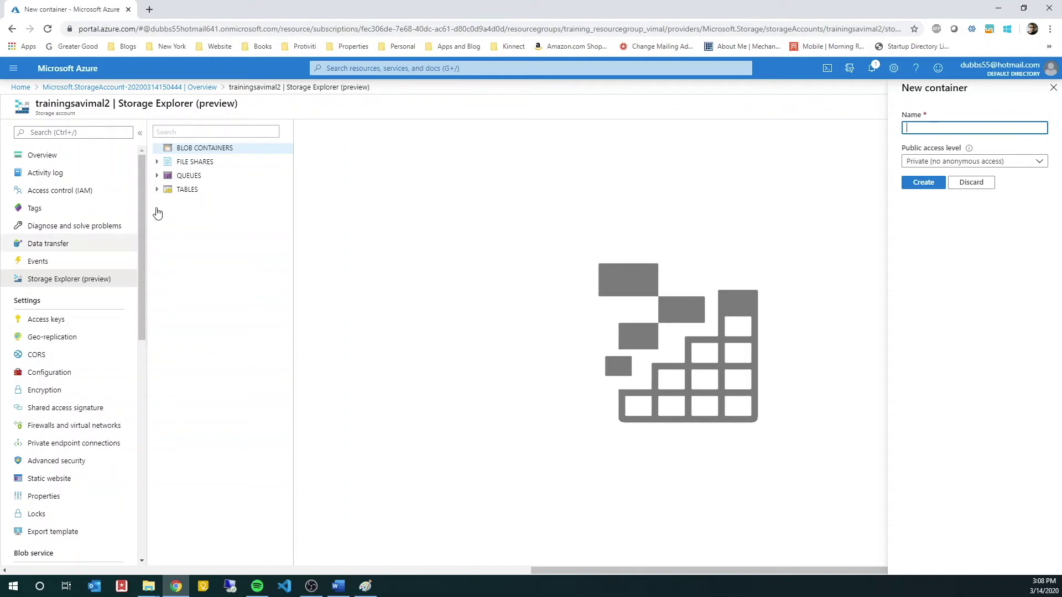
pyautogui.write('oot')
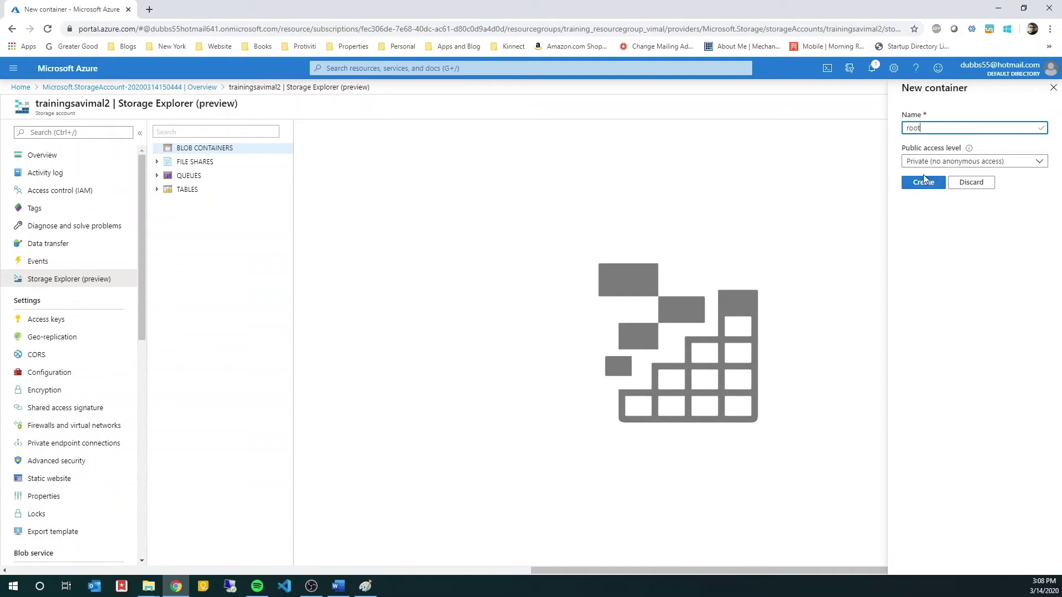
pyautogui.click(919, 184)
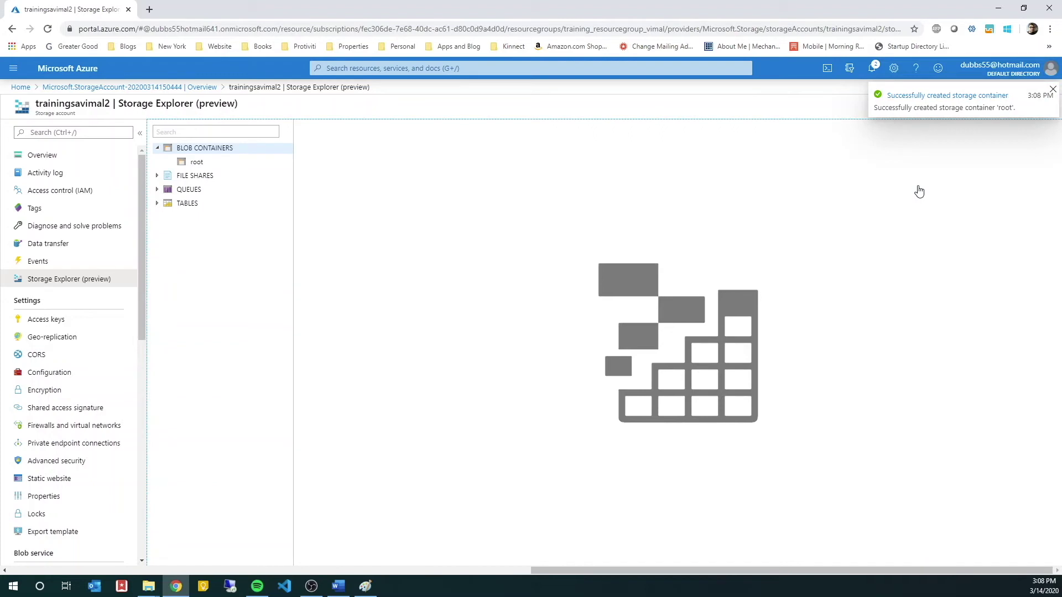
pyautogui.click(197, 163)
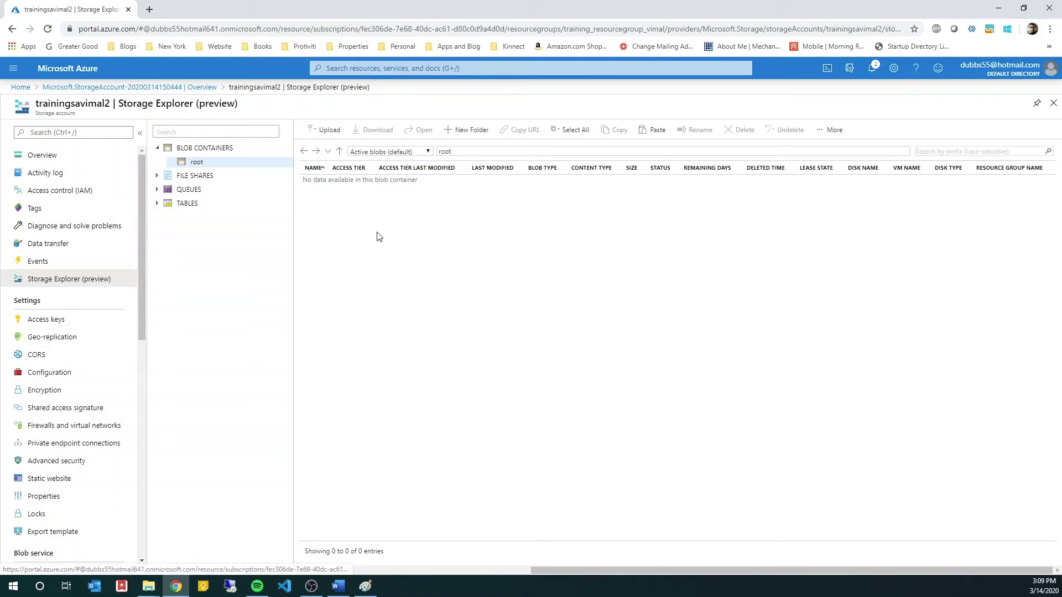
pyautogui.hotkey('alt', 'Tab')
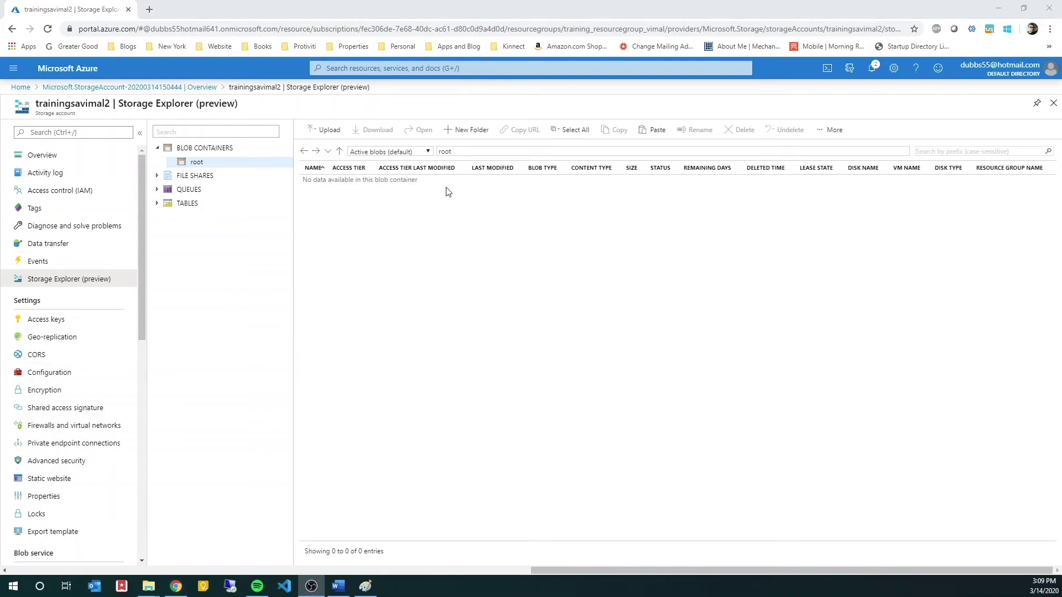
pyautogui.click(402, 204)
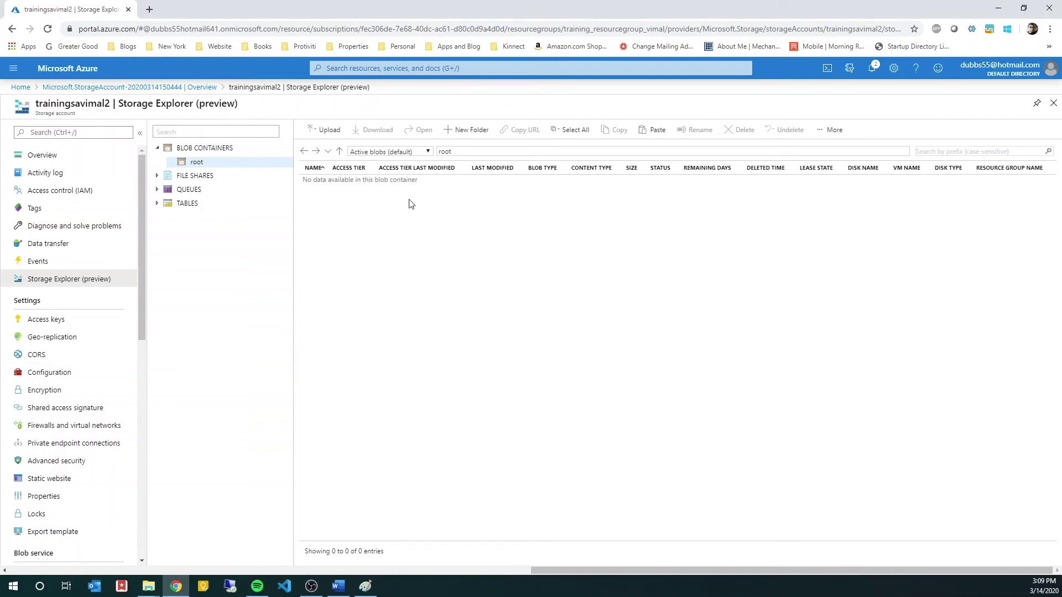
pyautogui.click(471, 131)
pyautogui.click(953, 128)
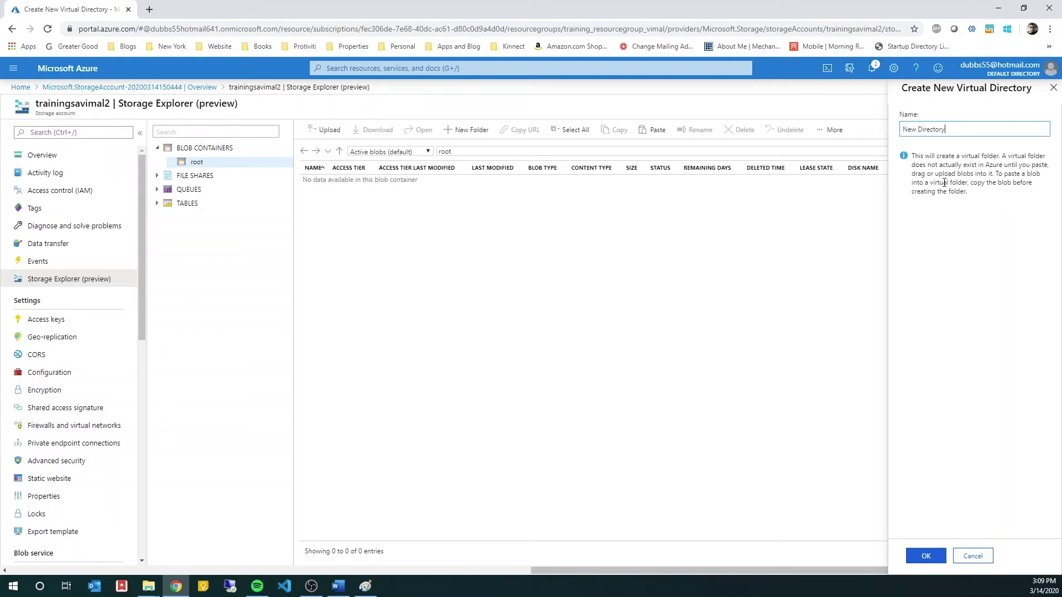
pyautogui.click(974, 557)
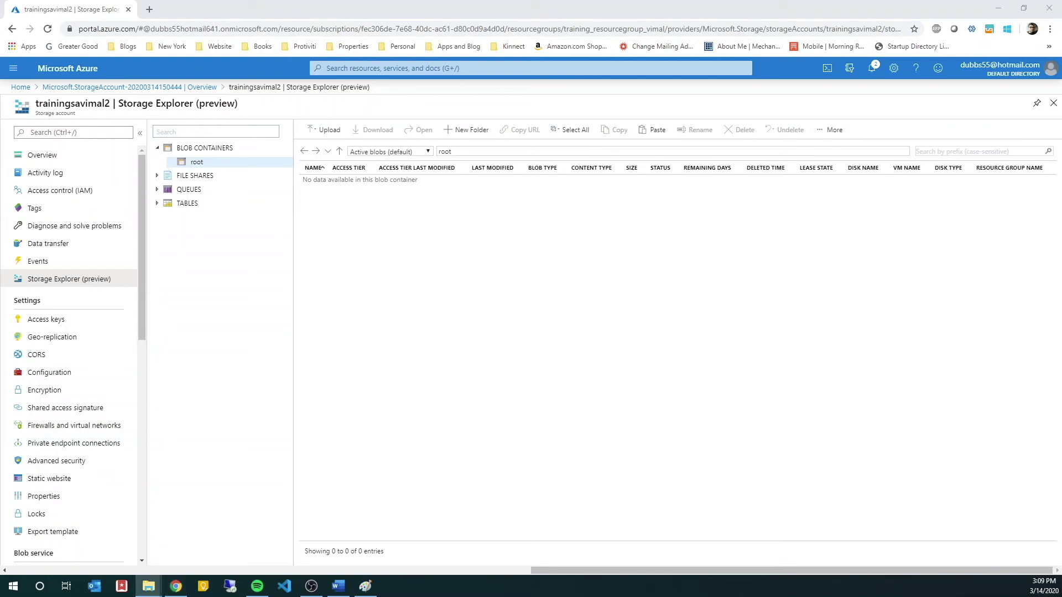
# Step: Begin a blob upload to root and open the Azure Training Datafiles folder in its file picker, using the path copied from File Explorer
pyautogui.click(148, 586)
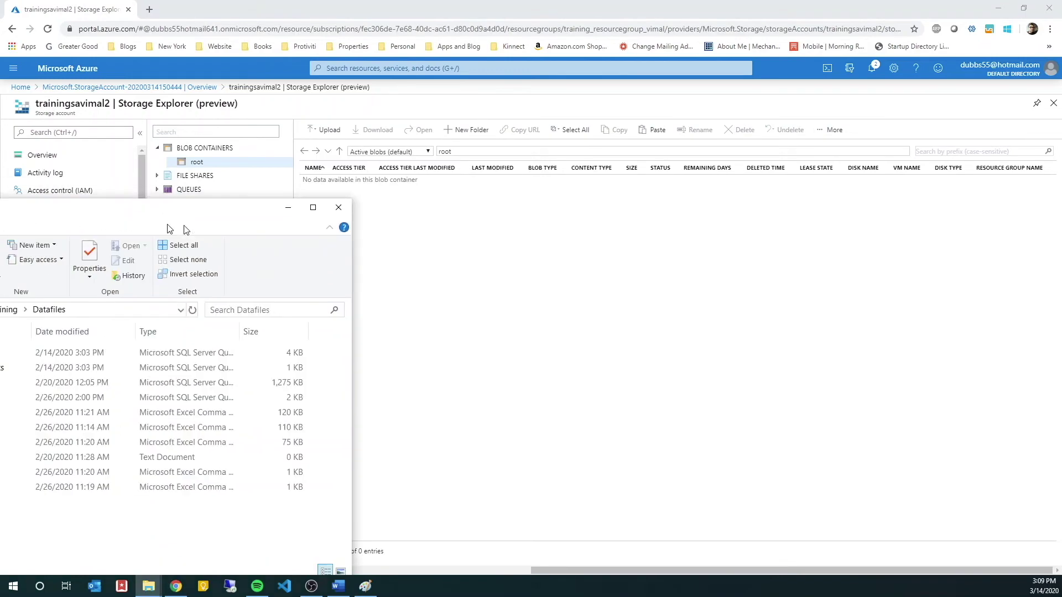
pyautogui.moveTo(463, 232); pyautogui.dragTo(492, 262)
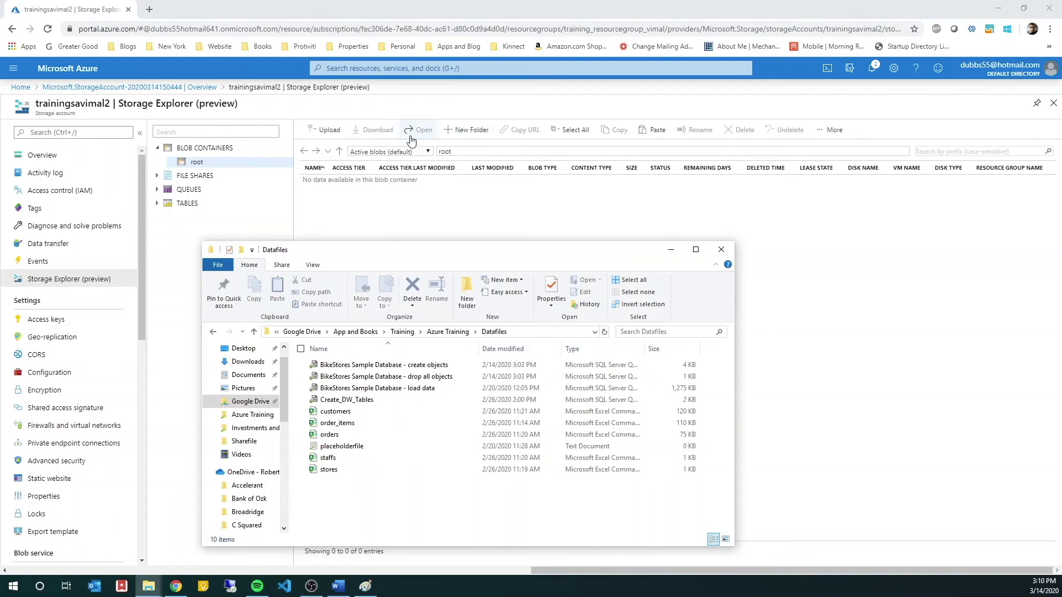
pyautogui.click(328, 130)
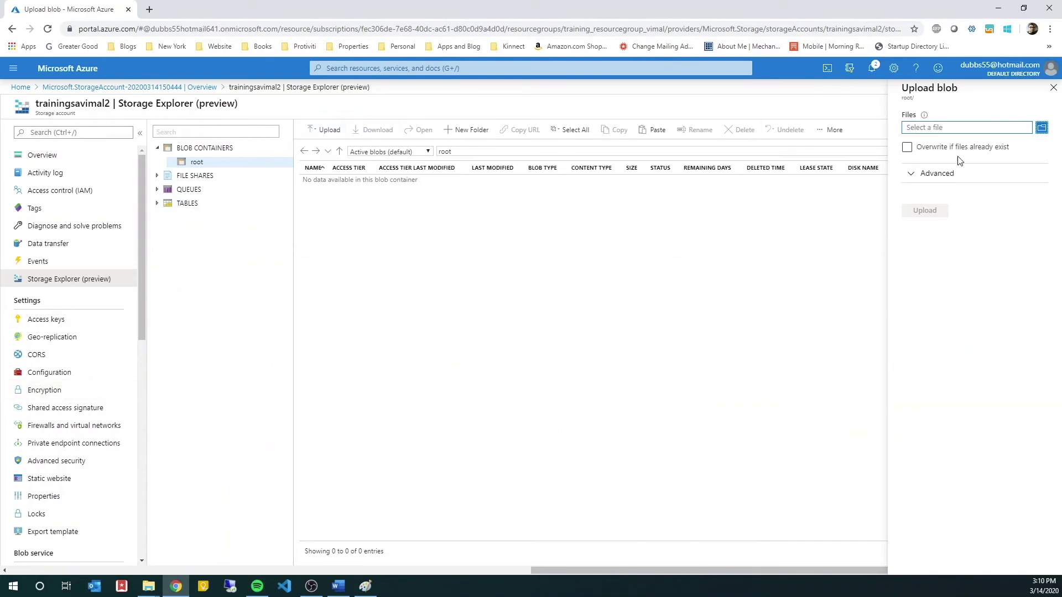
pyautogui.click(1042, 128)
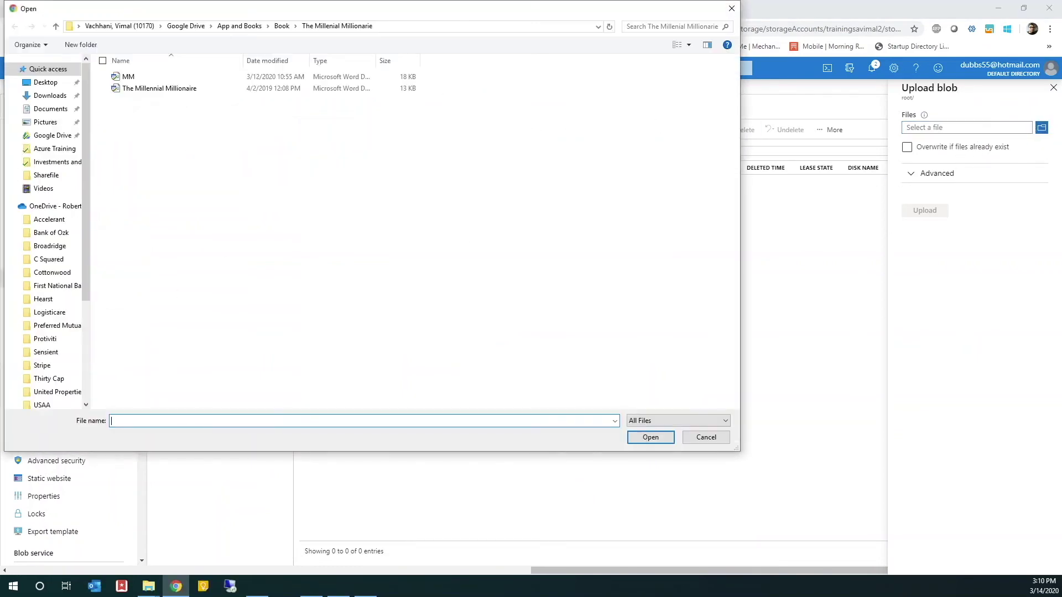
pyautogui.hotkey('alt', 'Tab')
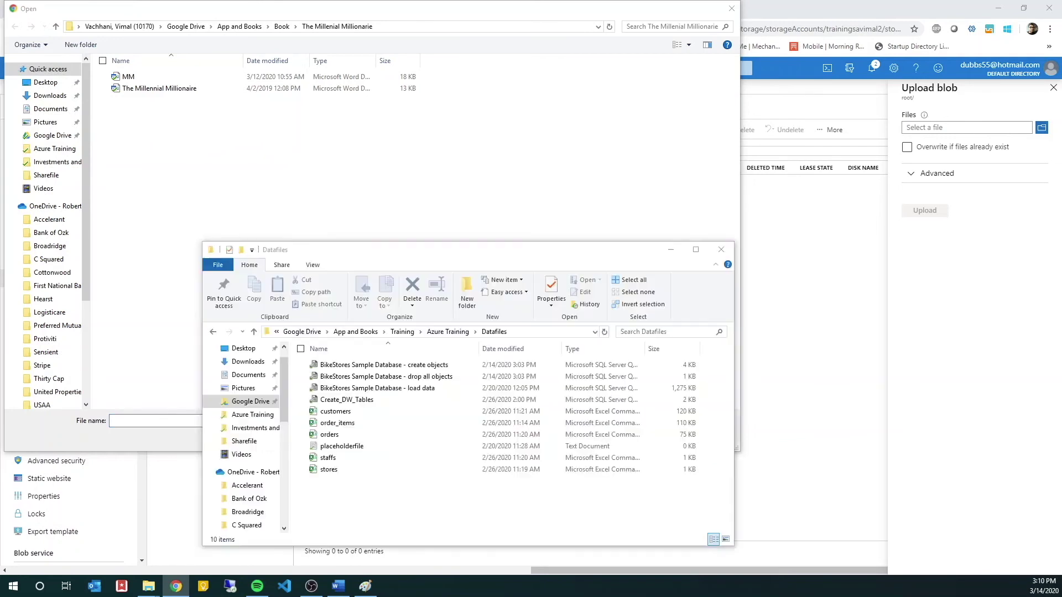
pyautogui.click(524, 337)
pyautogui.hotkey('ctrl', 'c')
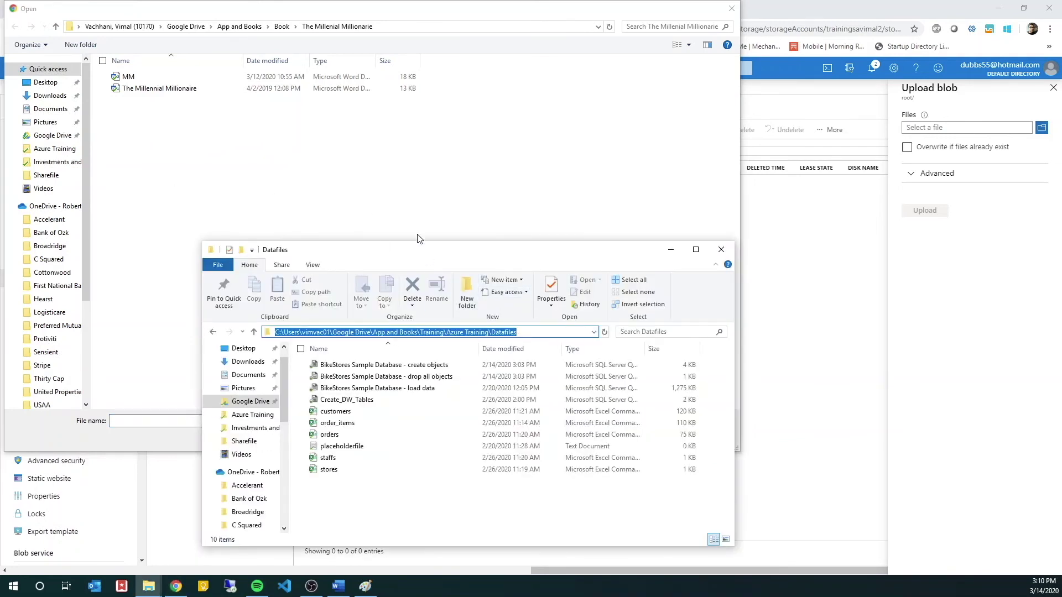
pyautogui.click(398, 28)
pyautogui.hotkey('ctrl', 'v')
pyautogui.hotkey('ctrl', 'a')
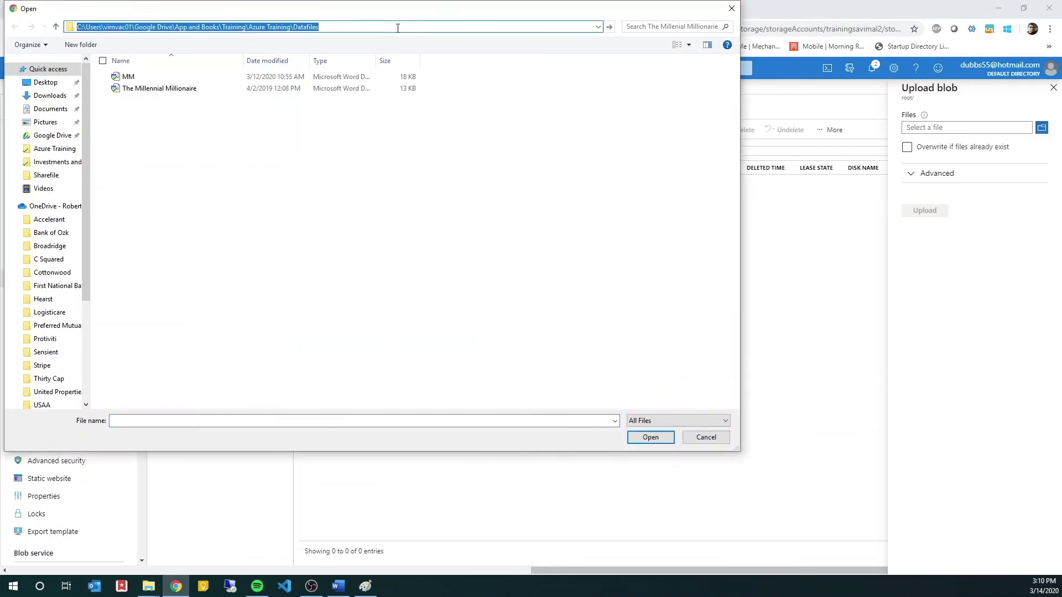
pyautogui.press('Return')
# Step: Upload placeholderfile.txt to the root container with overwriting of existing files enabled
pyautogui.click(190, 160)
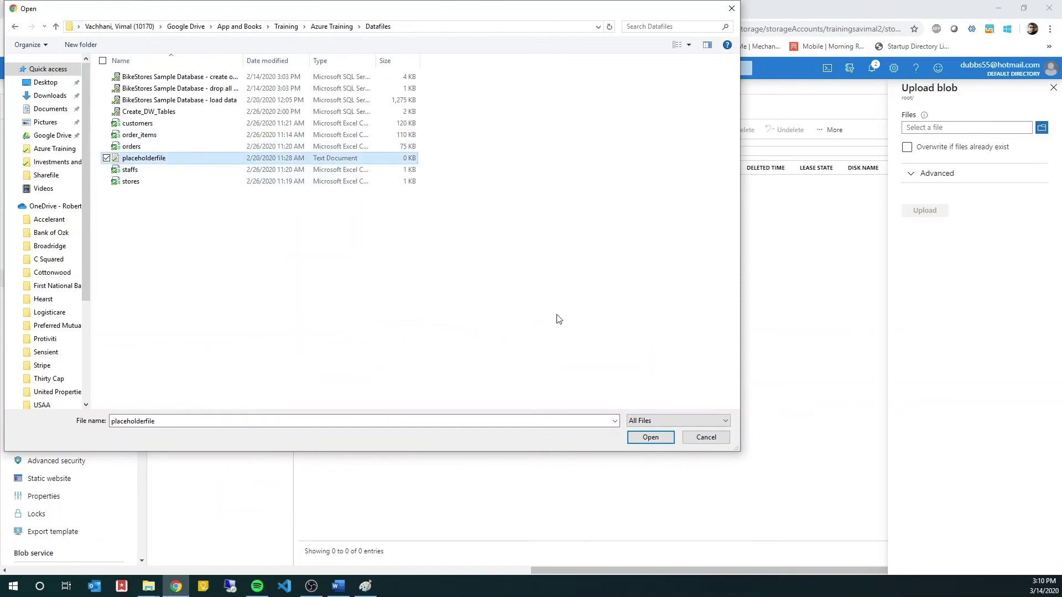
pyautogui.click(651, 443)
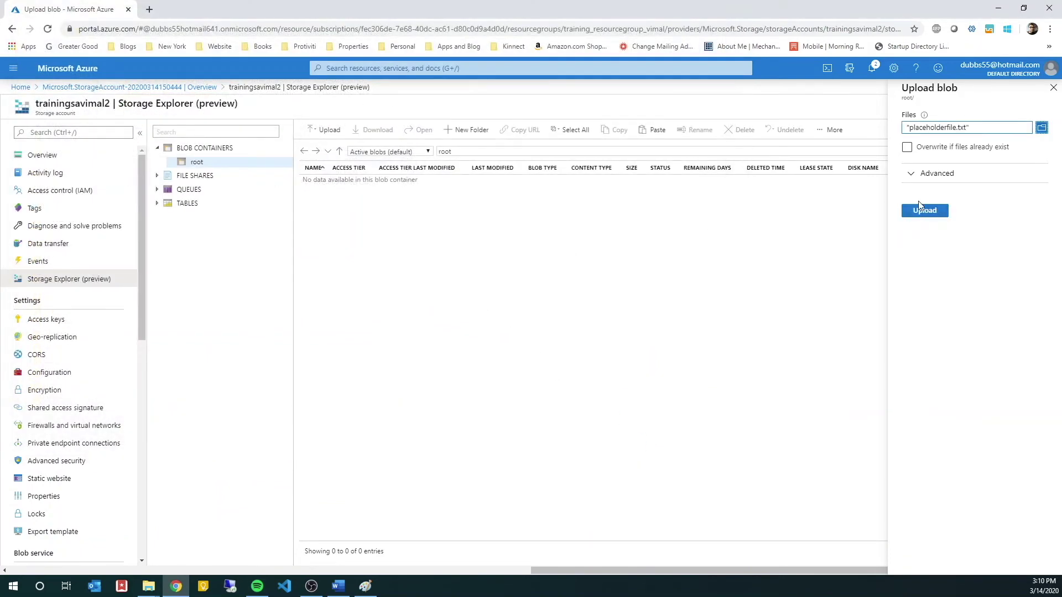
pyautogui.click(919, 148)
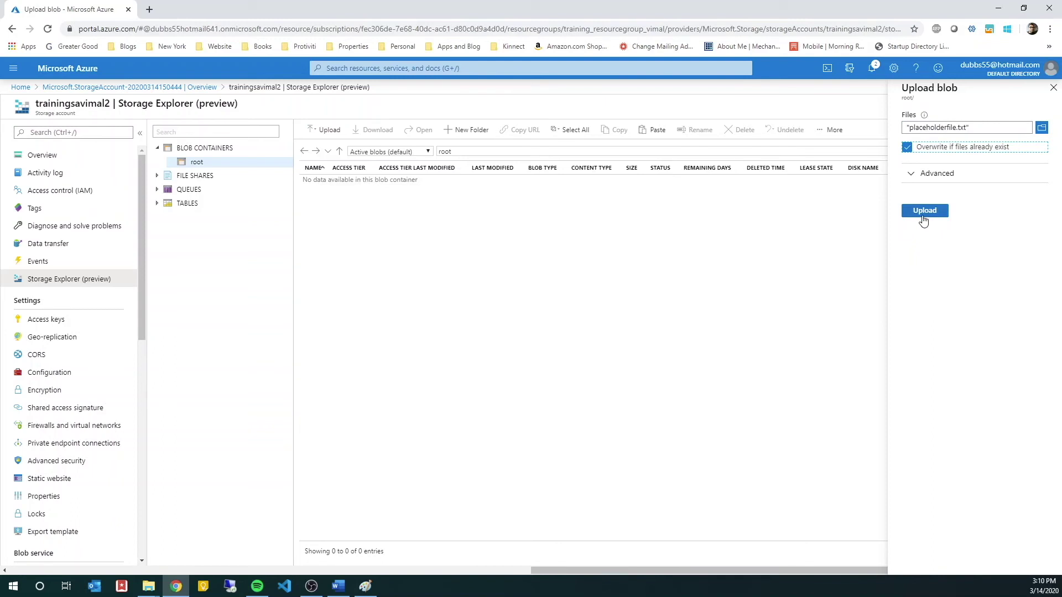
pyautogui.click(922, 214)
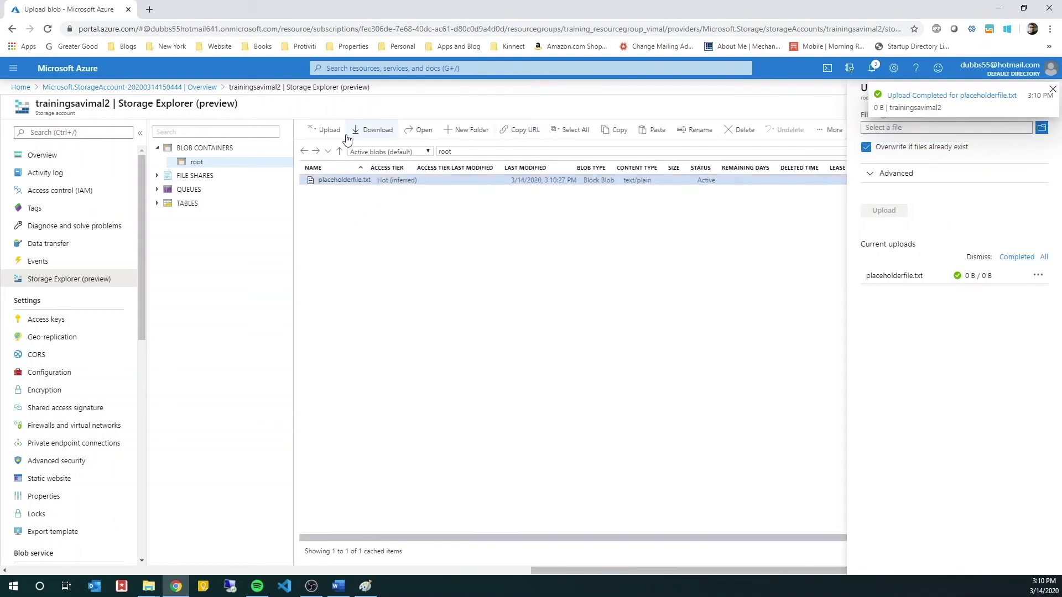
# Step: Create a virtual directory named raw inside the root container
pyautogui.click(465, 131)
pyautogui.moveTo(947, 130); pyautogui.dragTo(861, 137)
pyautogui.write('raw')
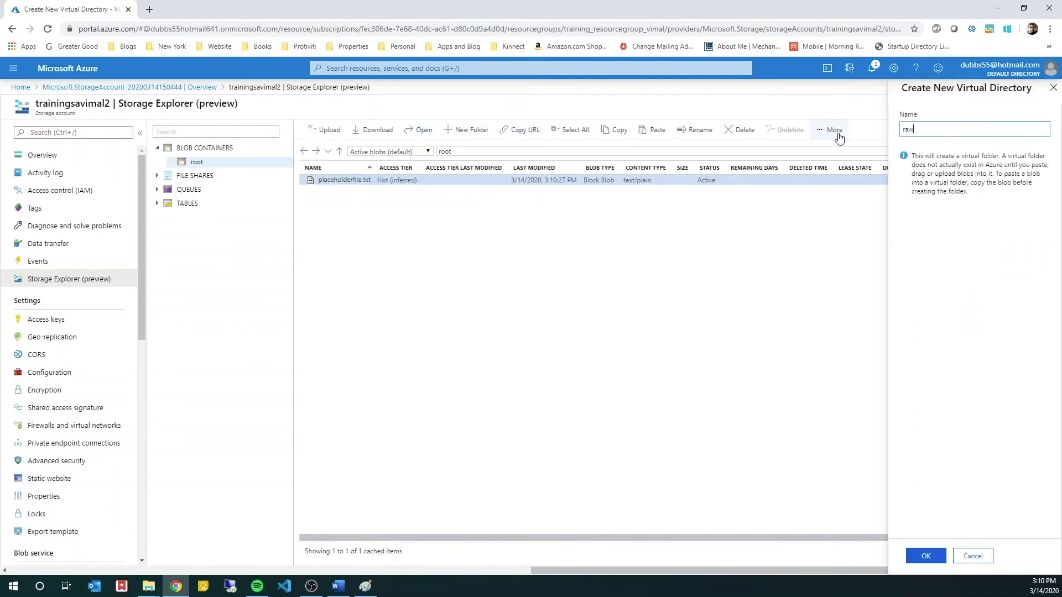
pyautogui.click(929, 555)
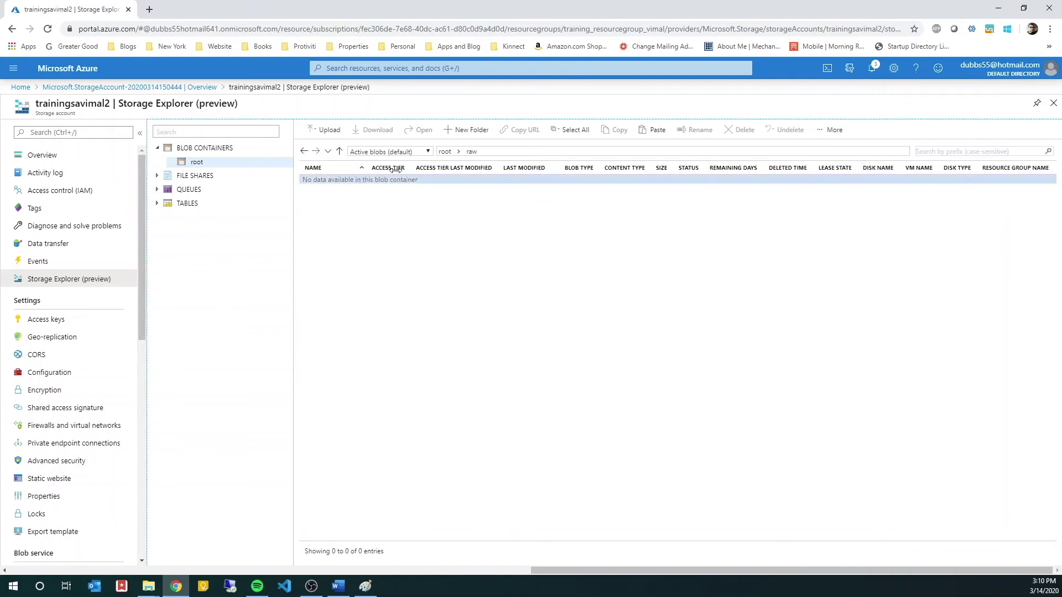
pyautogui.click(456, 131)
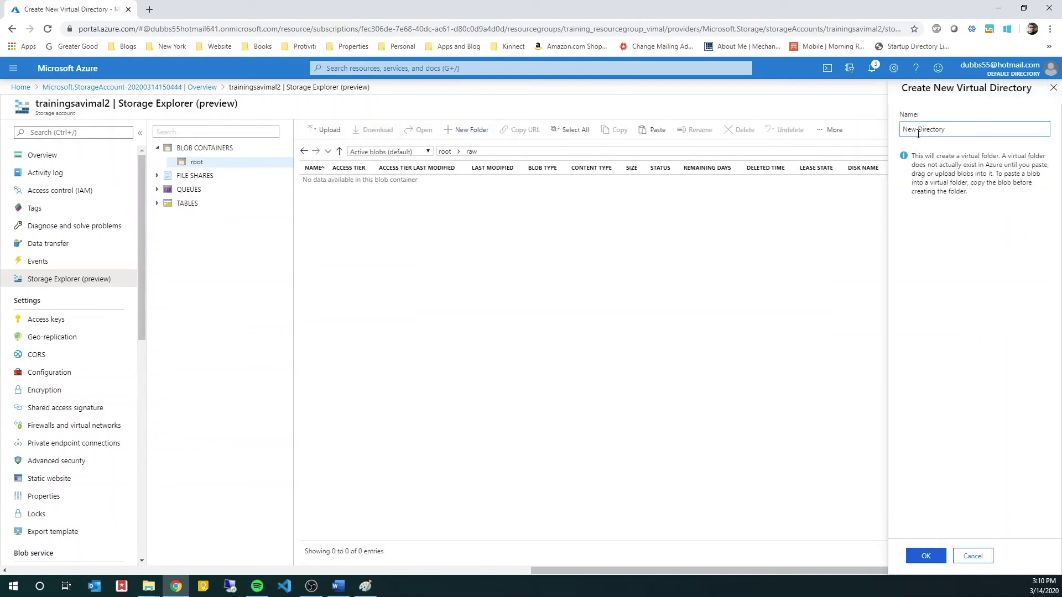
pyautogui.click(973, 556)
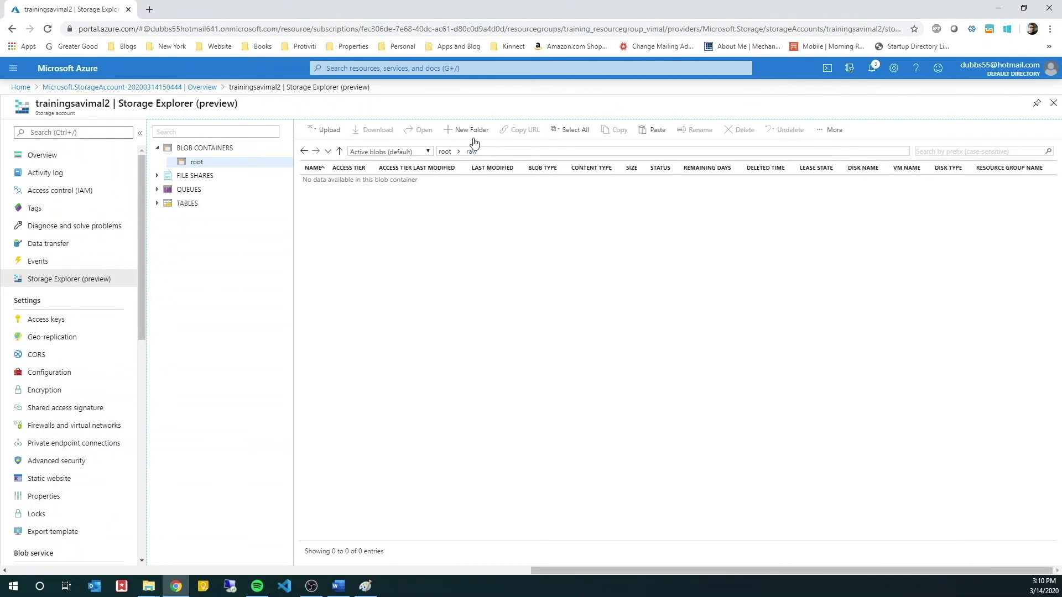
# Step: Upload placeholderfile.txt into the raw directory and close the upload pane
pyautogui.click(326, 130)
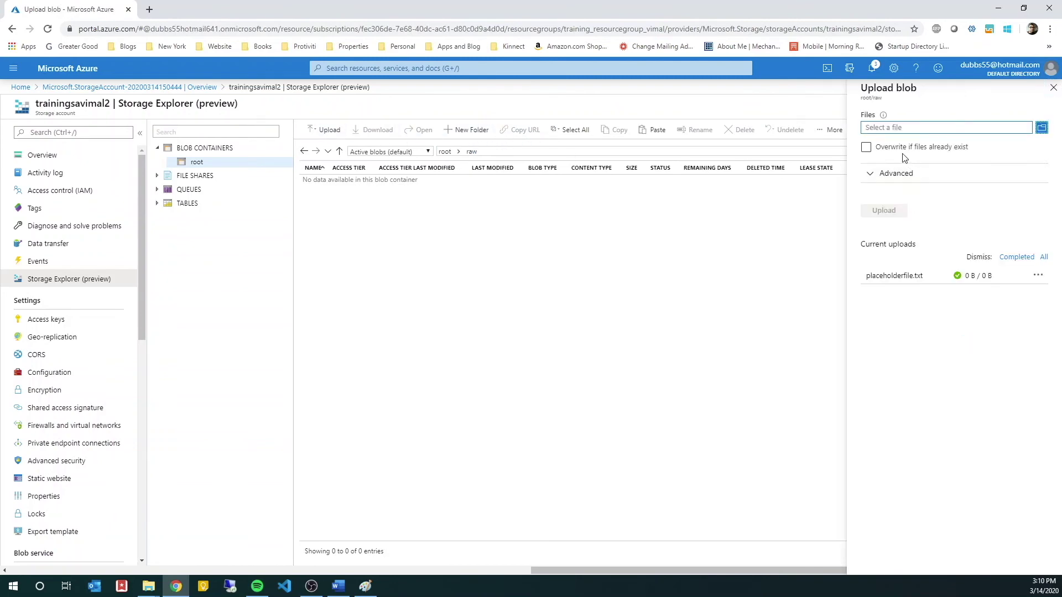
pyautogui.click(880, 133)
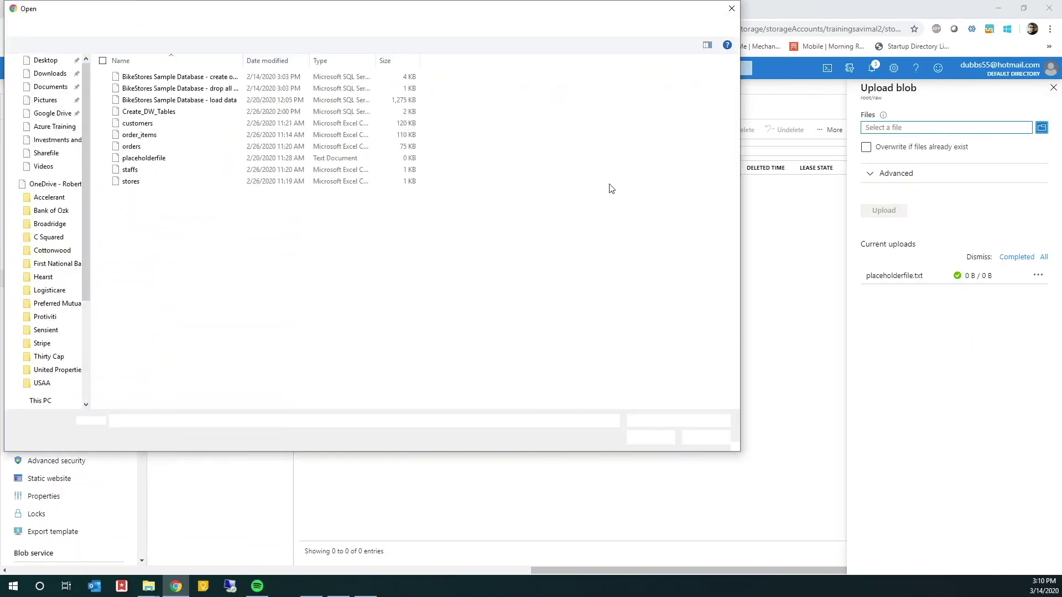
pyautogui.click(168, 157)
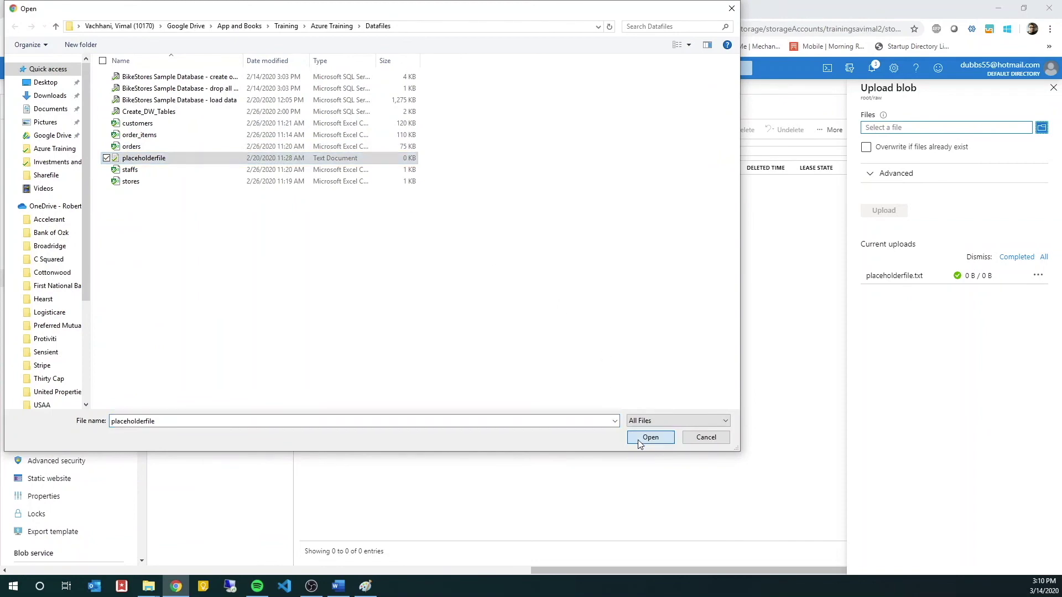
pyautogui.click(643, 439)
pyautogui.click(873, 212)
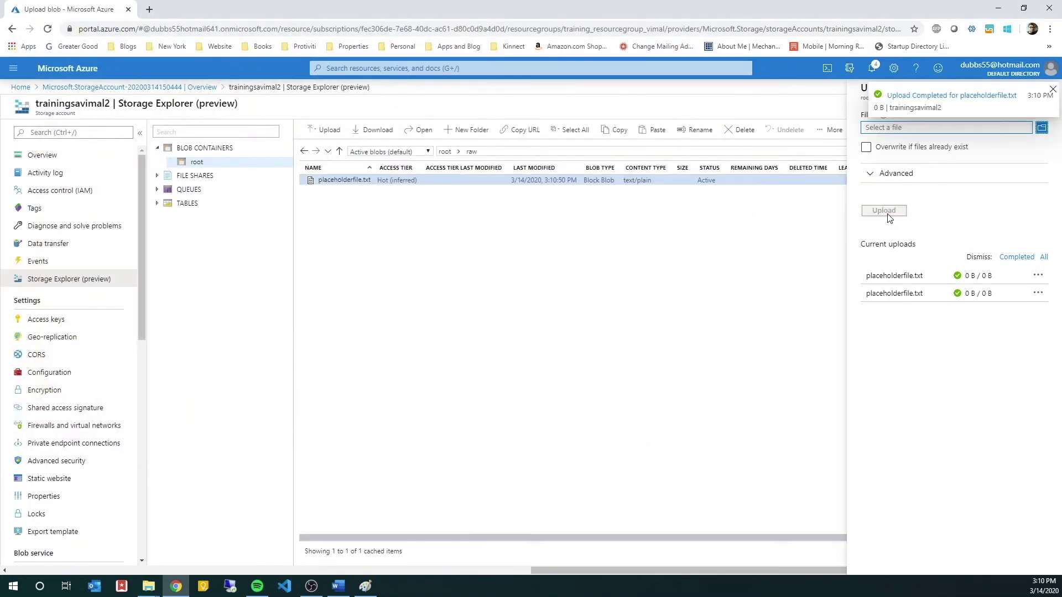
pyautogui.click(1053, 89)
pyautogui.click(1053, 89)
# Step: Return to the root container's top level and create a virtual directory named staging there
pyautogui.click(198, 167)
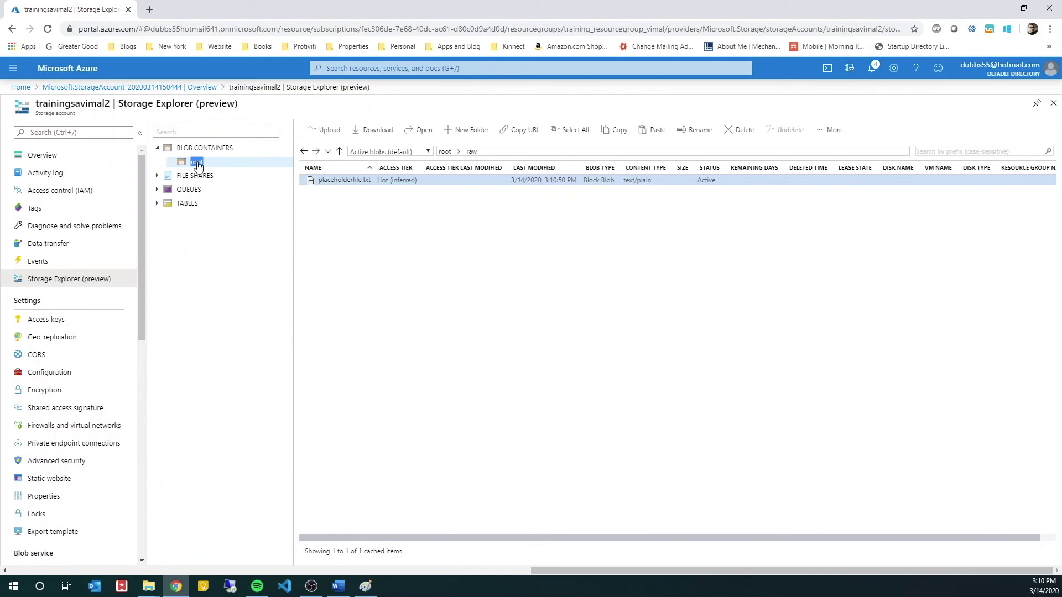
pyautogui.doubleClick(198, 148)
pyautogui.doubleClick(188, 148)
pyautogui.click(198, 162)
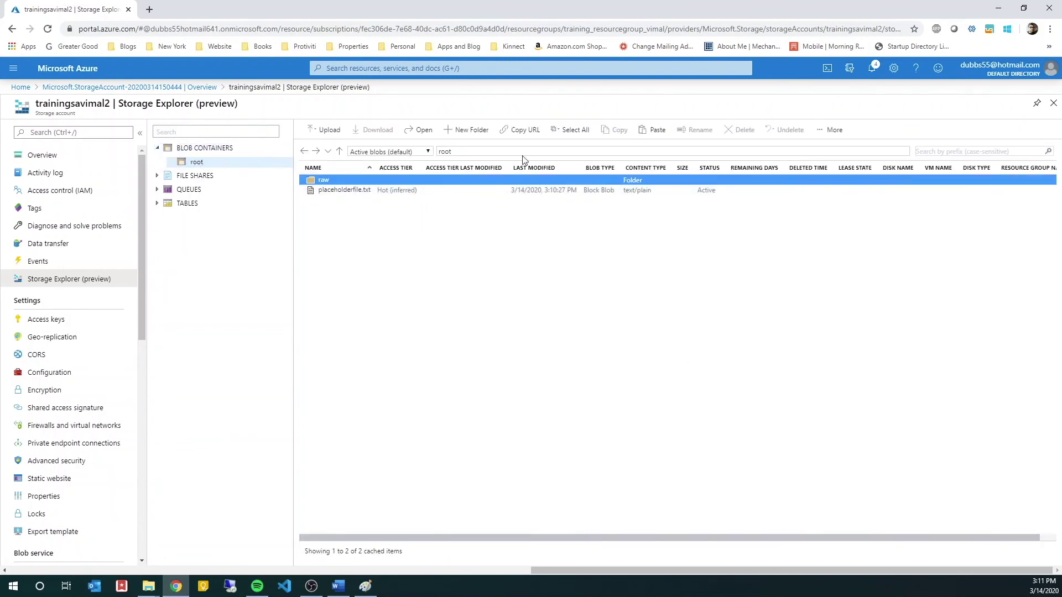
pyautogui.click(471, 130)
pyautogui.click(1015, 133)
pyautogui.hotkey('ctrl', 'a')
pyautogui.write('staging')
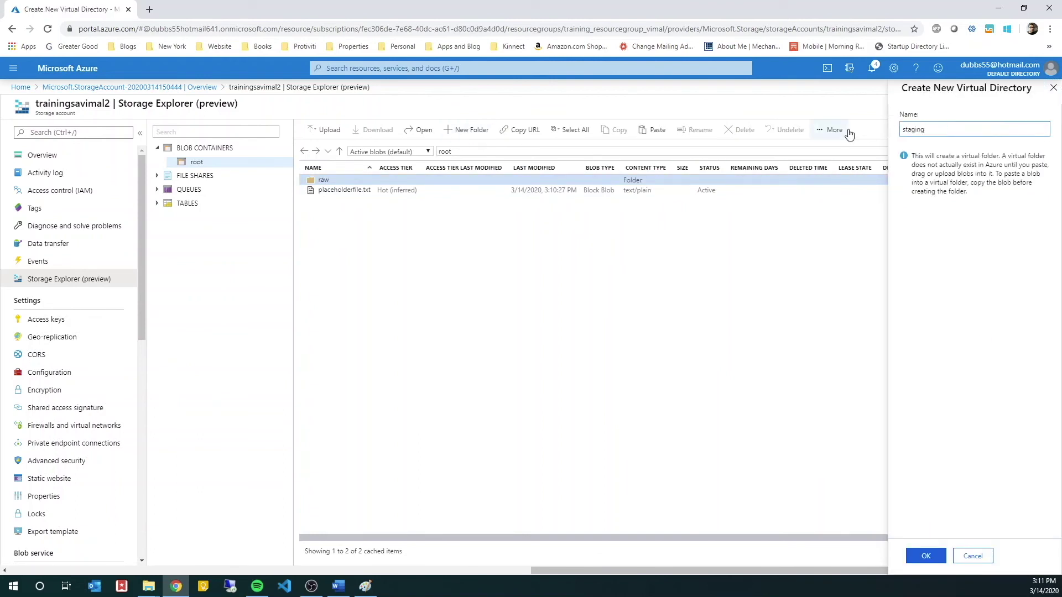
pyautogui.click(922, 556)
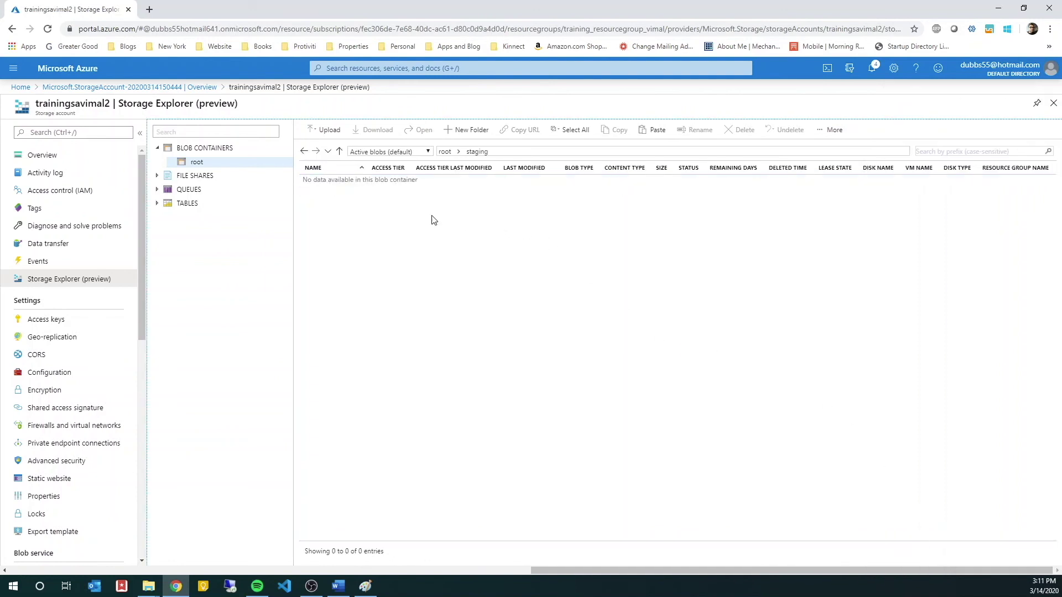
pyautogui.click(467, 130)
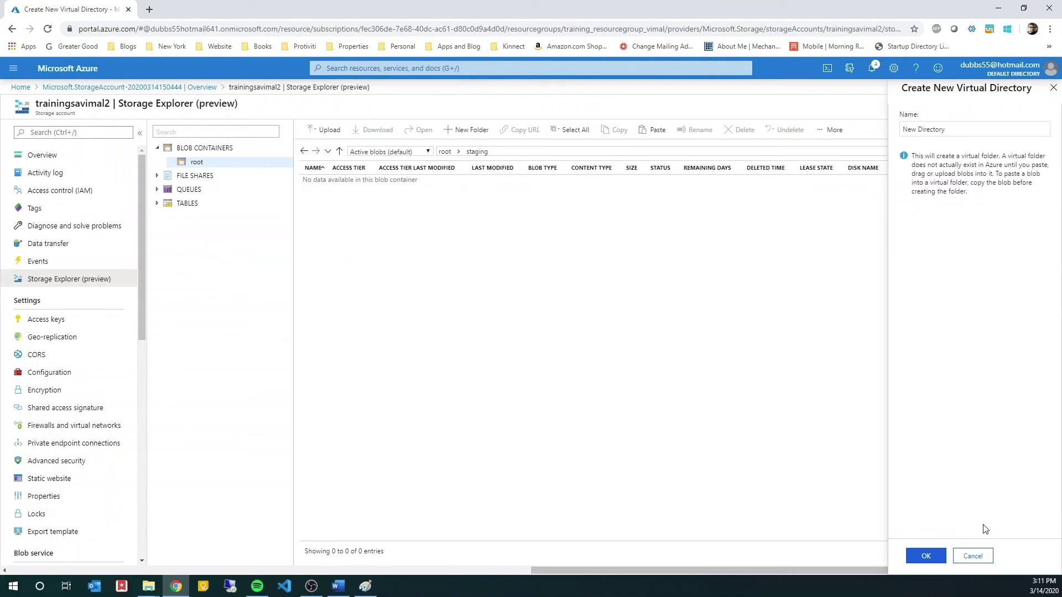
pyautogui.click(972, 558)
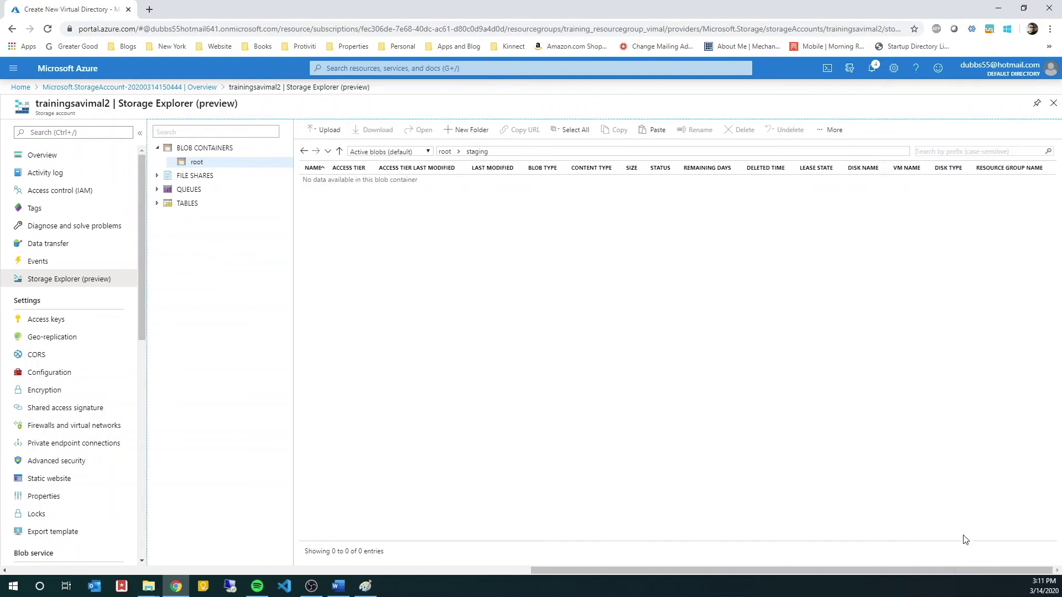
# Step: Upload placeholderfile.txt from the Datafiles folder into the staging directory, then return to the root container's listing
pyautogui.click(326, 130)
pyautogui.click(936, 131)
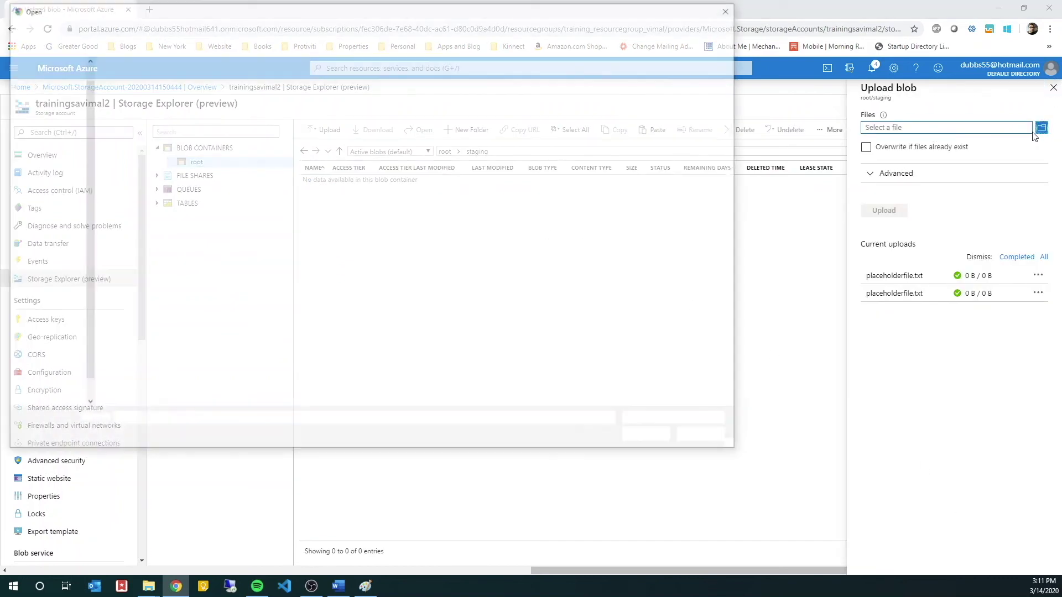
pyautogui.click(145, 158)
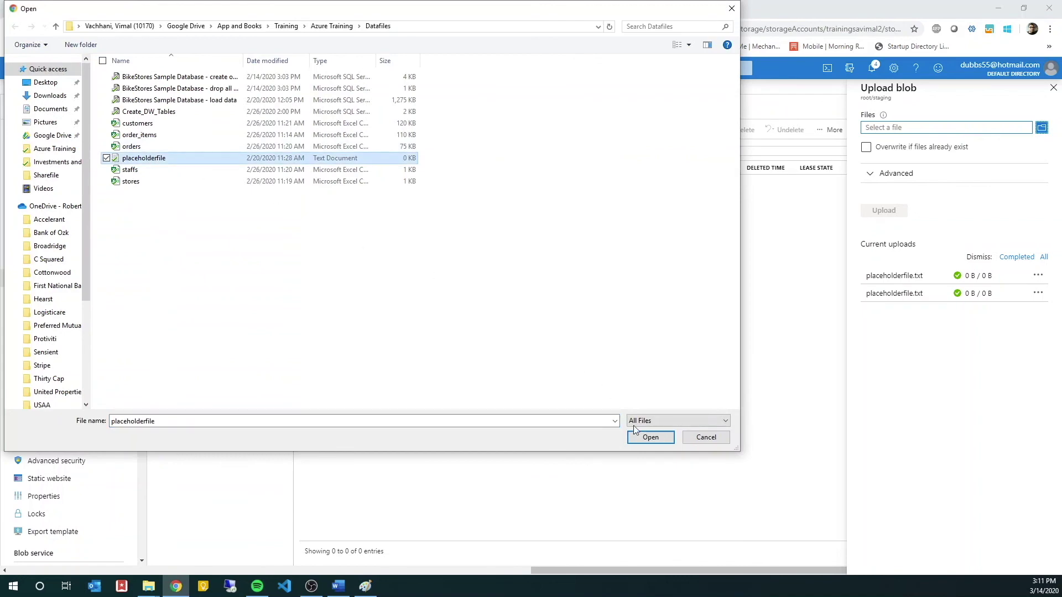
pyautogui.click(650, 437)
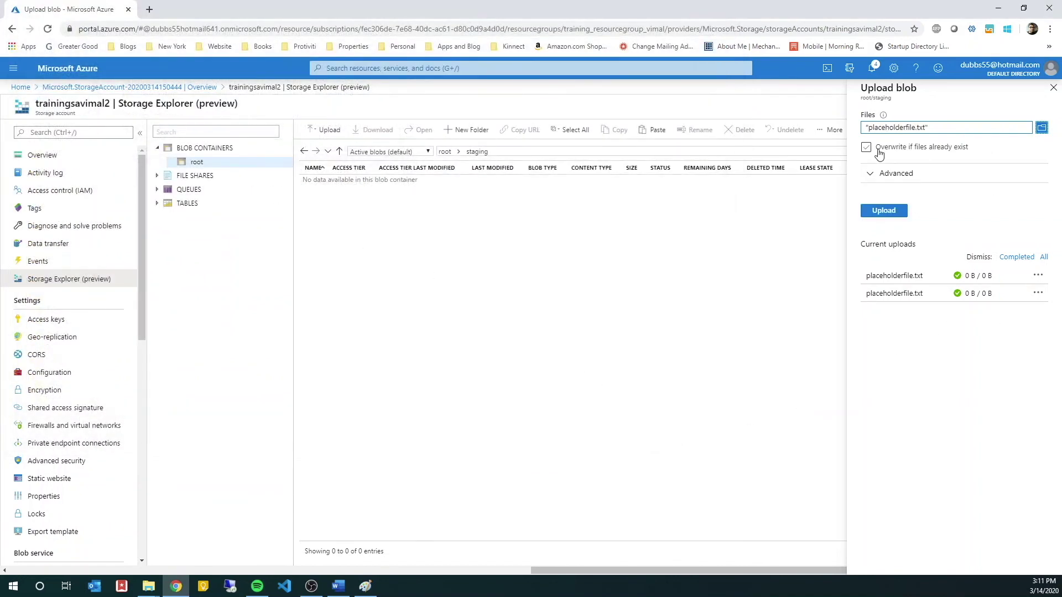
pyautogui.click(883, 210)
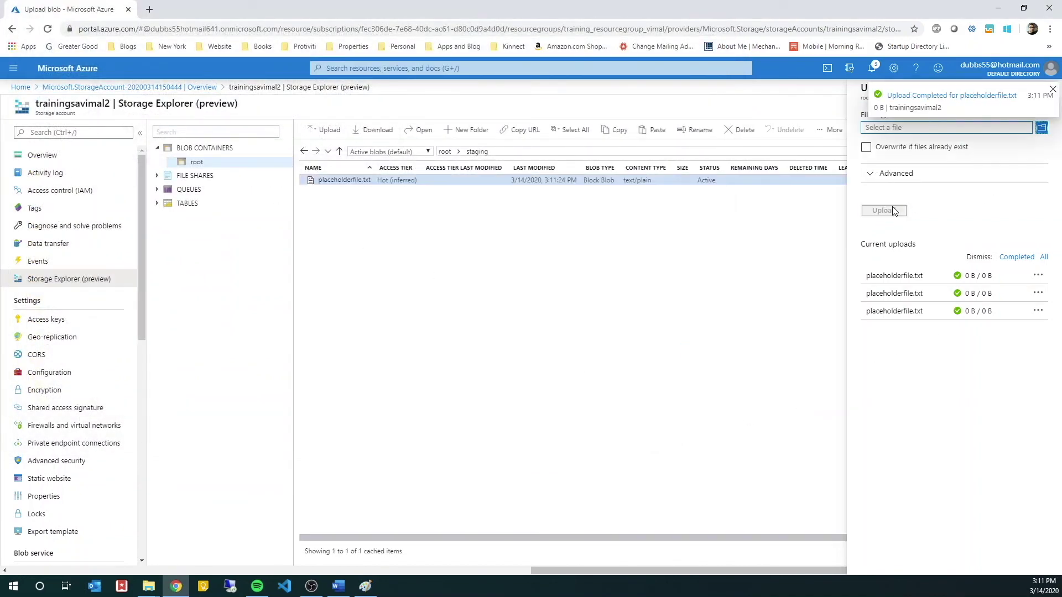
pyautogui.click(1053, 92)
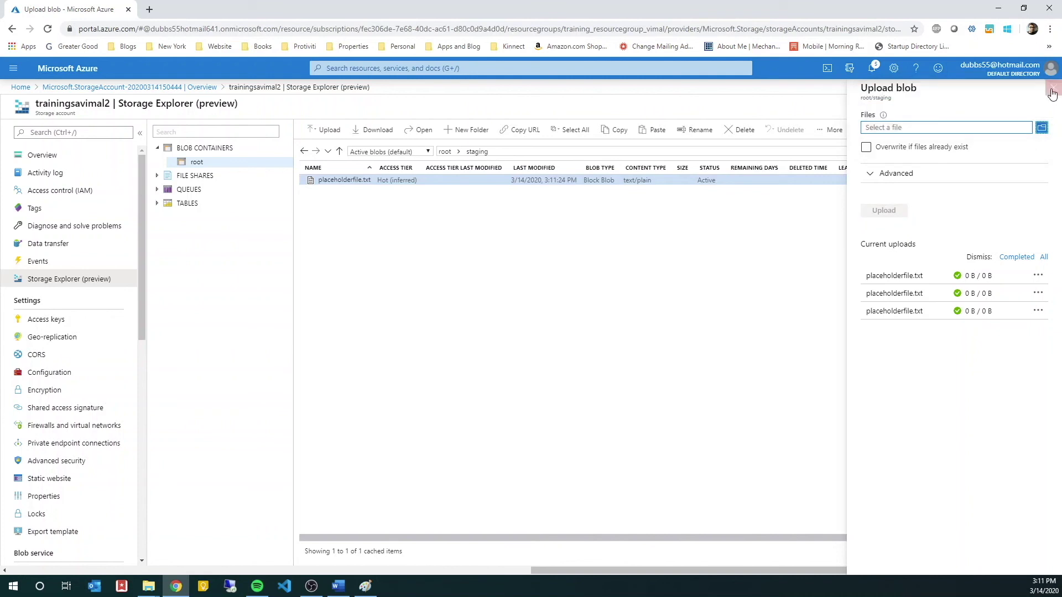
pyautogui.click(198, 162)
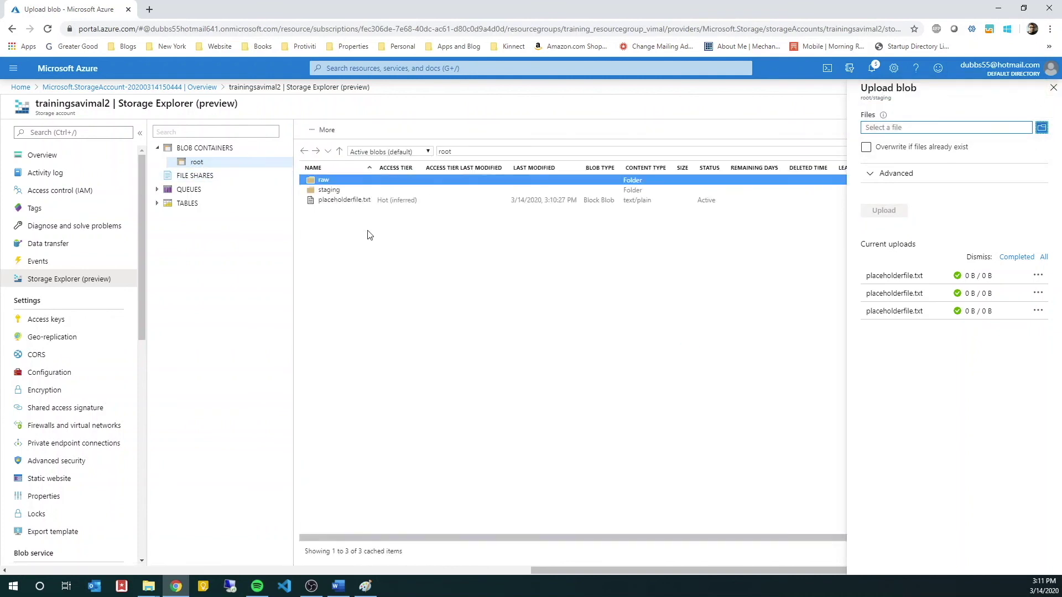